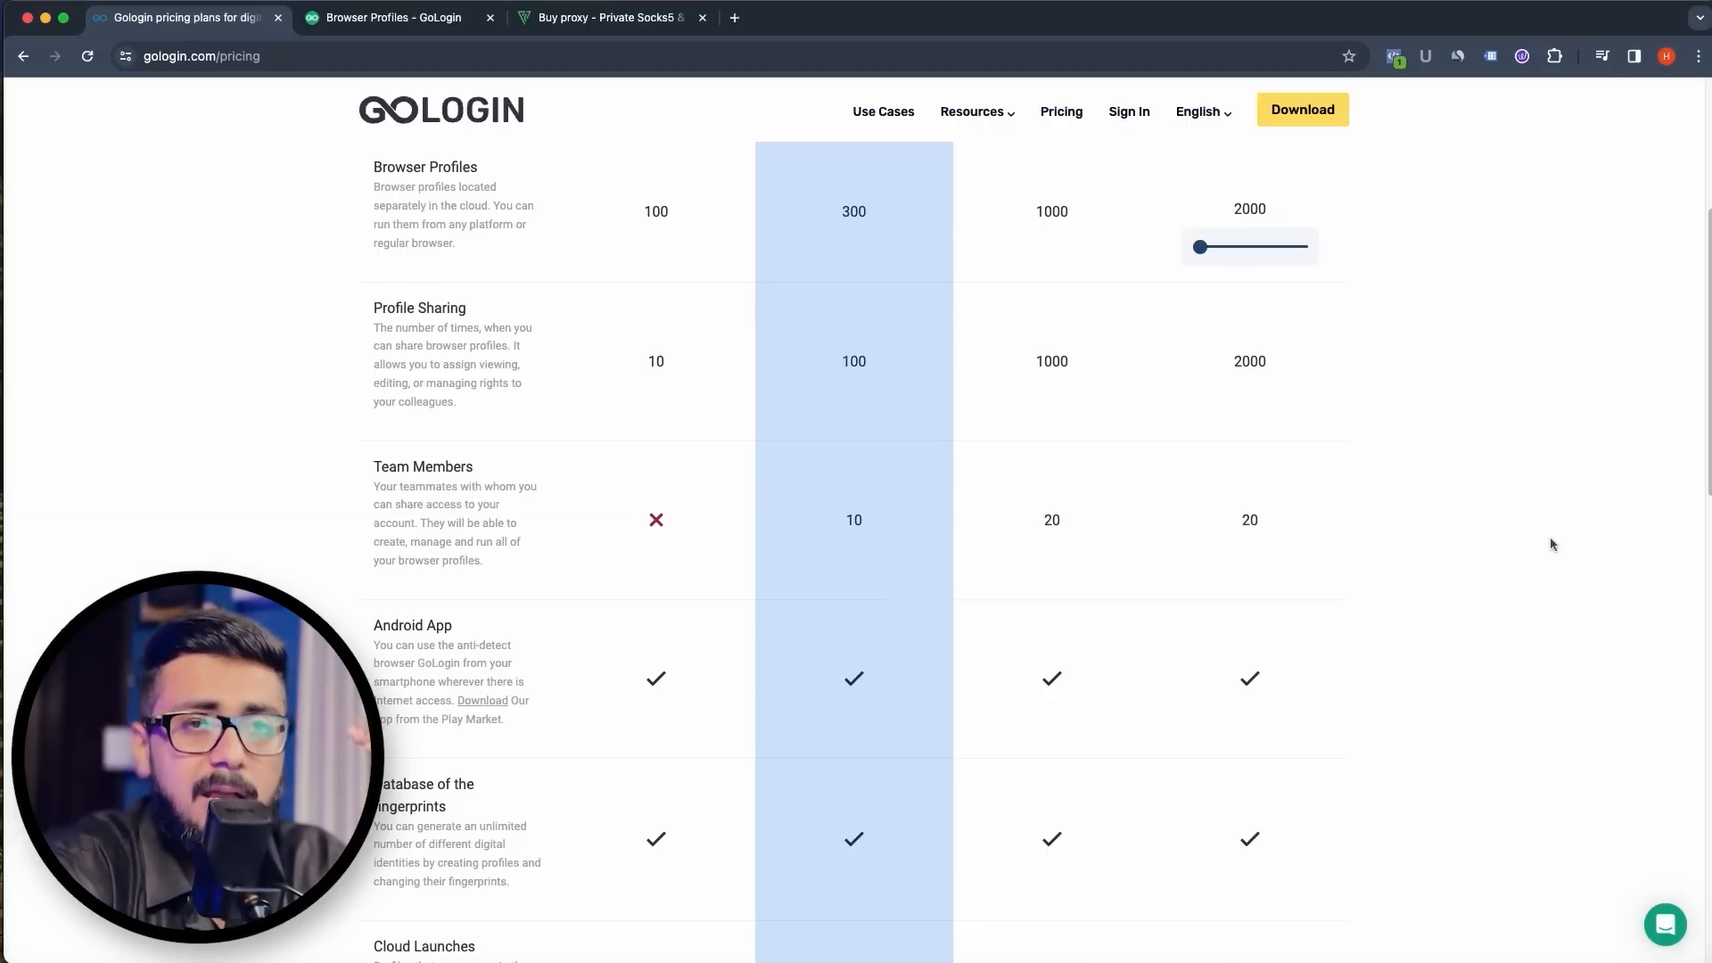
# Step: Review the GoLogin pricing page, comparing the paid plans' features and the free plan's profile allowance
pyautogui.scroll(-5, 1464, 646)
pyautogui.scroll(8, 822, 551)
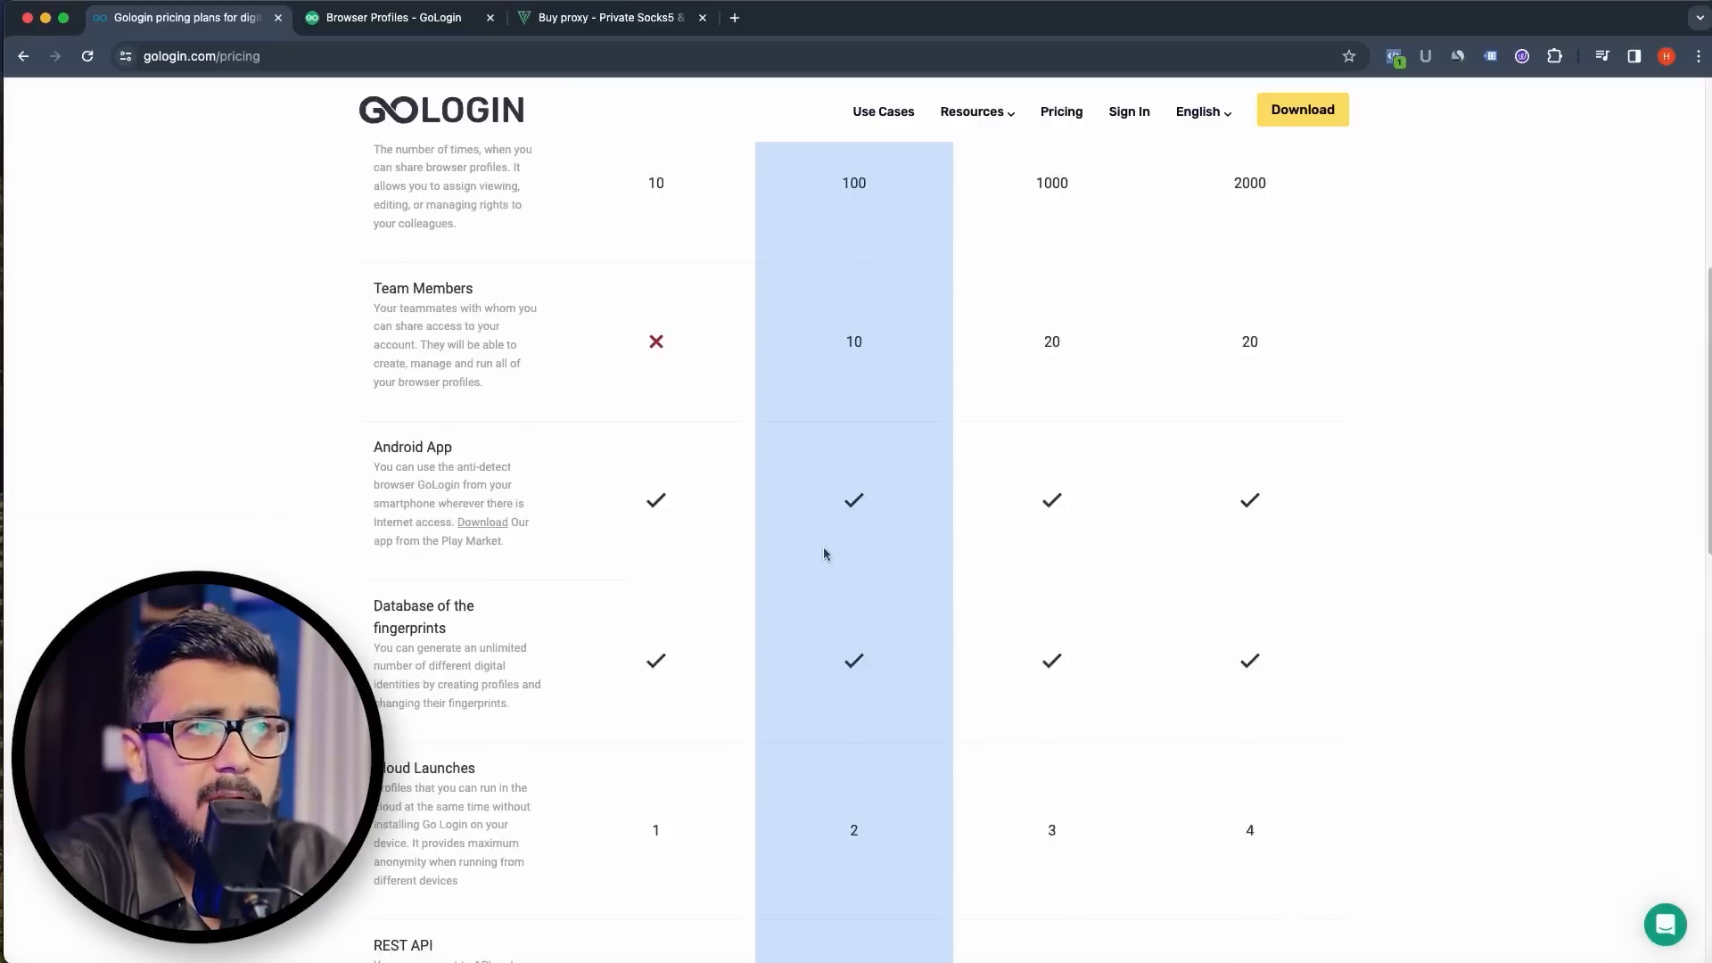
pyautogui.scroll(-10, 752, 553)
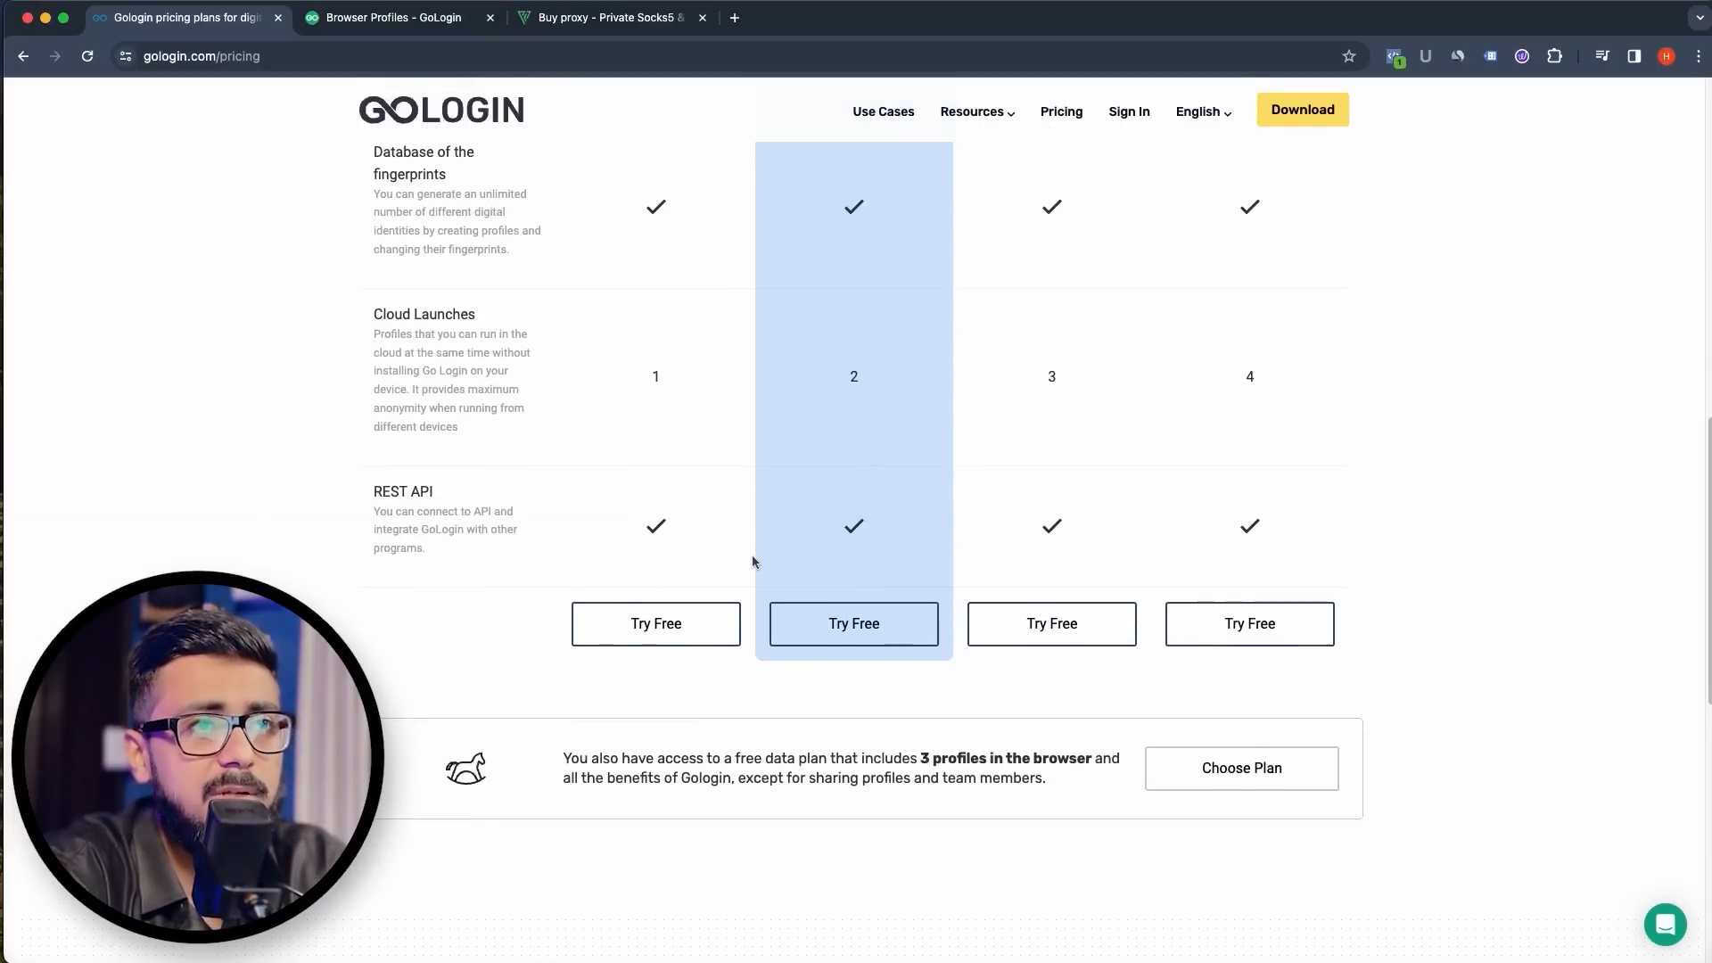
pyautogui.scroll(3, 1170, 741)
pyautogui.scroll(-5, 1170, 741)
pyautogui.scroll(6, 604, 744)
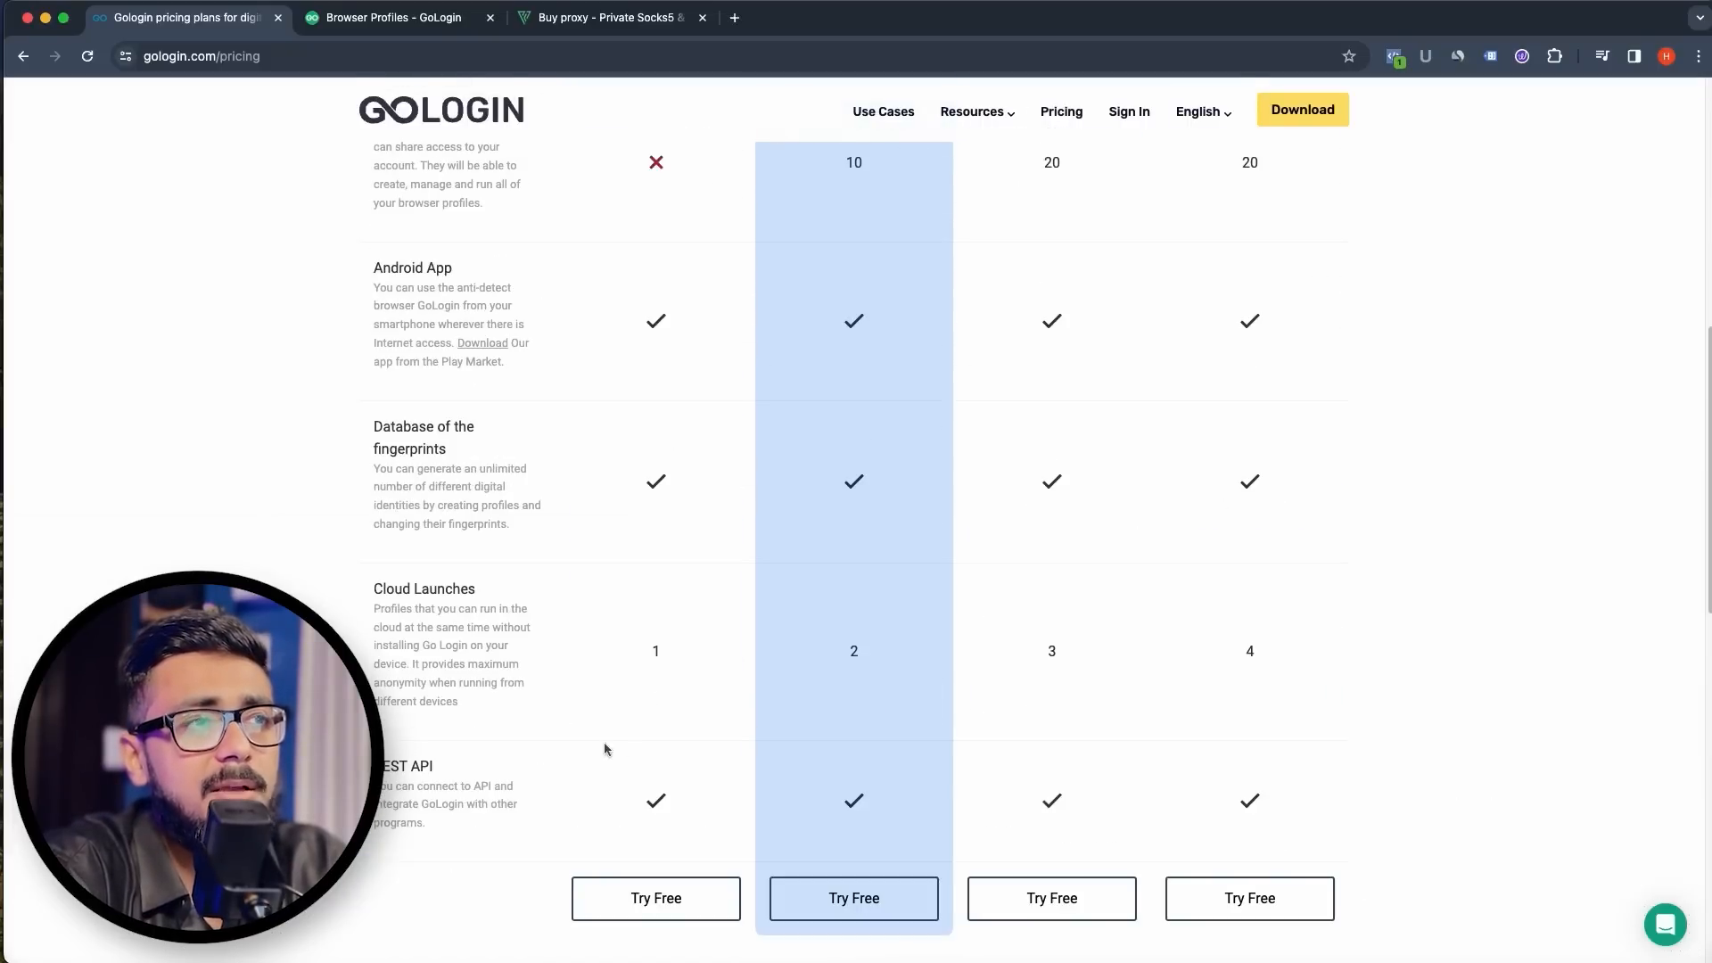
pyautogui.scroll(-3, 618, 744)
pyautogui.scroll(-3, 621, 747)
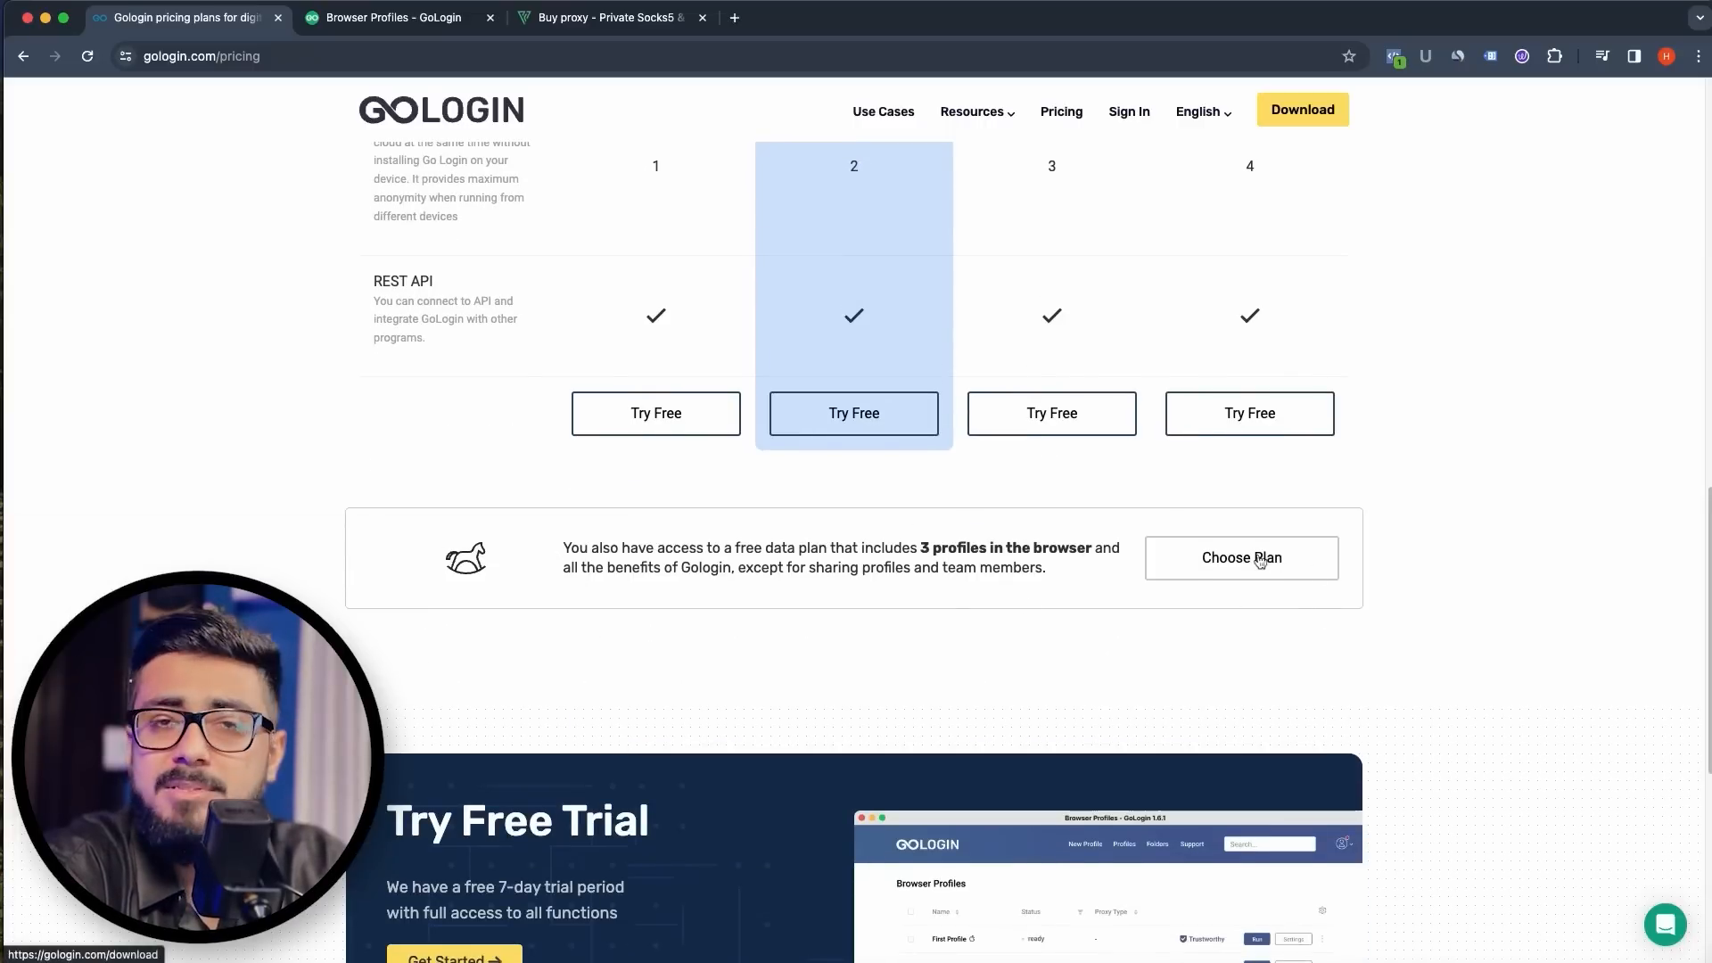
pyautogui.moveTo(925, 548); pyautogui.dragTo(1102, 545)
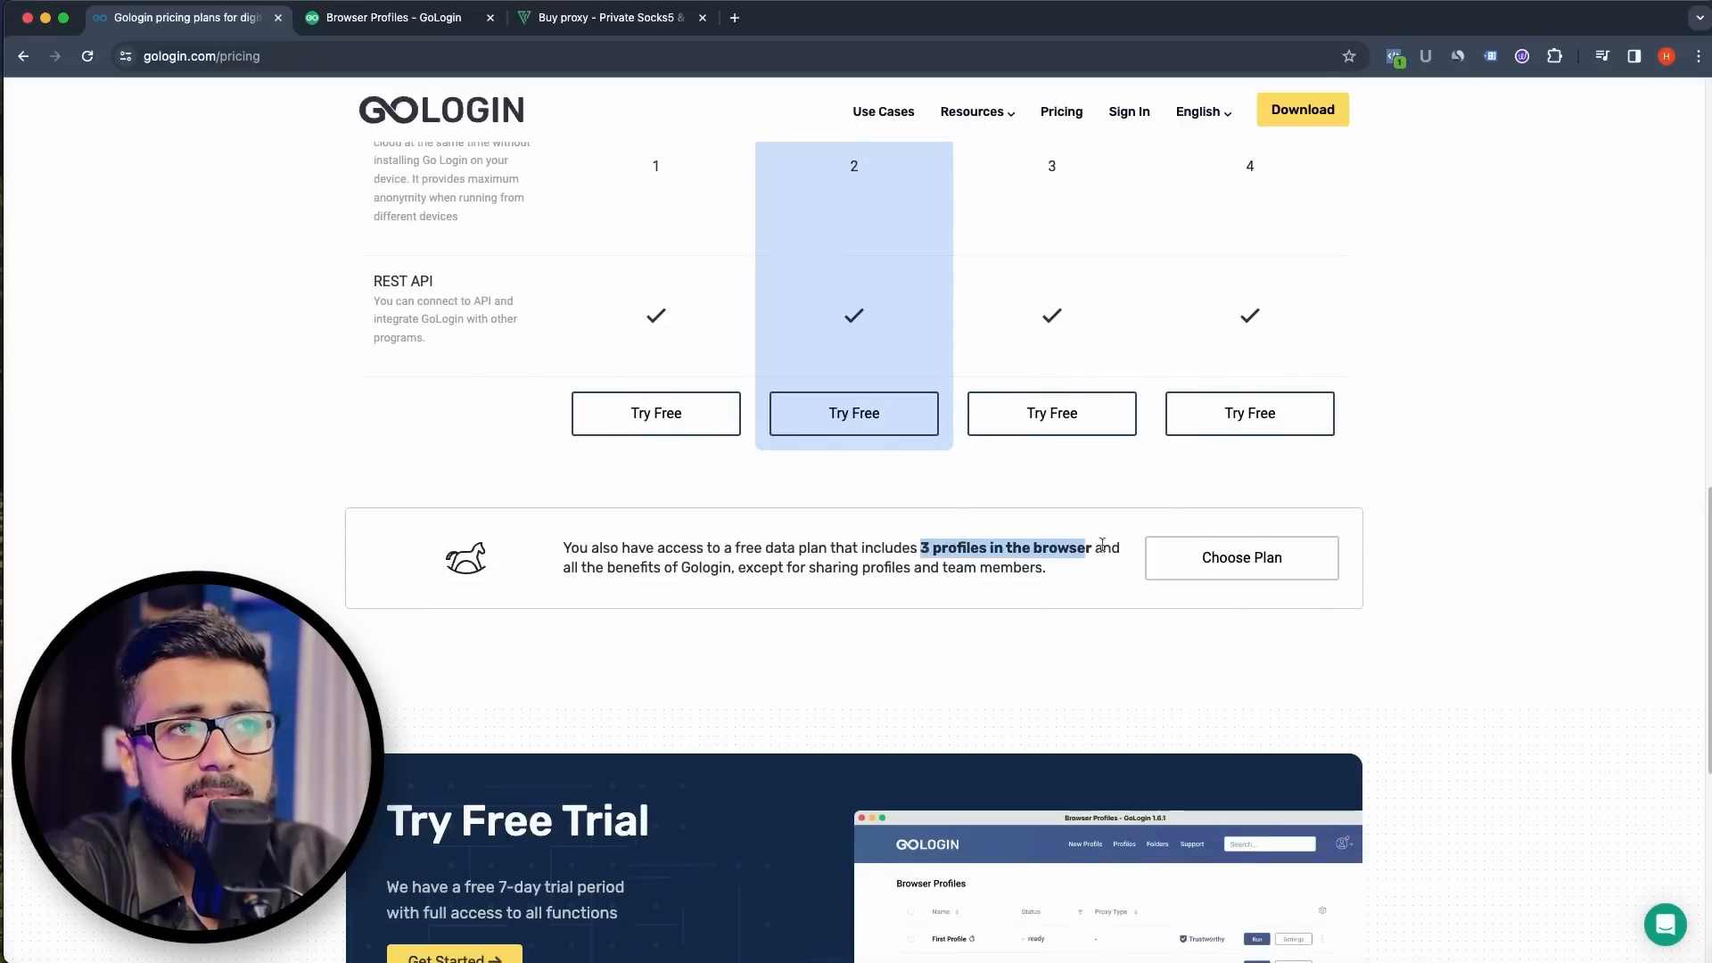
pyautogui.scroll(10, 1096, 555)
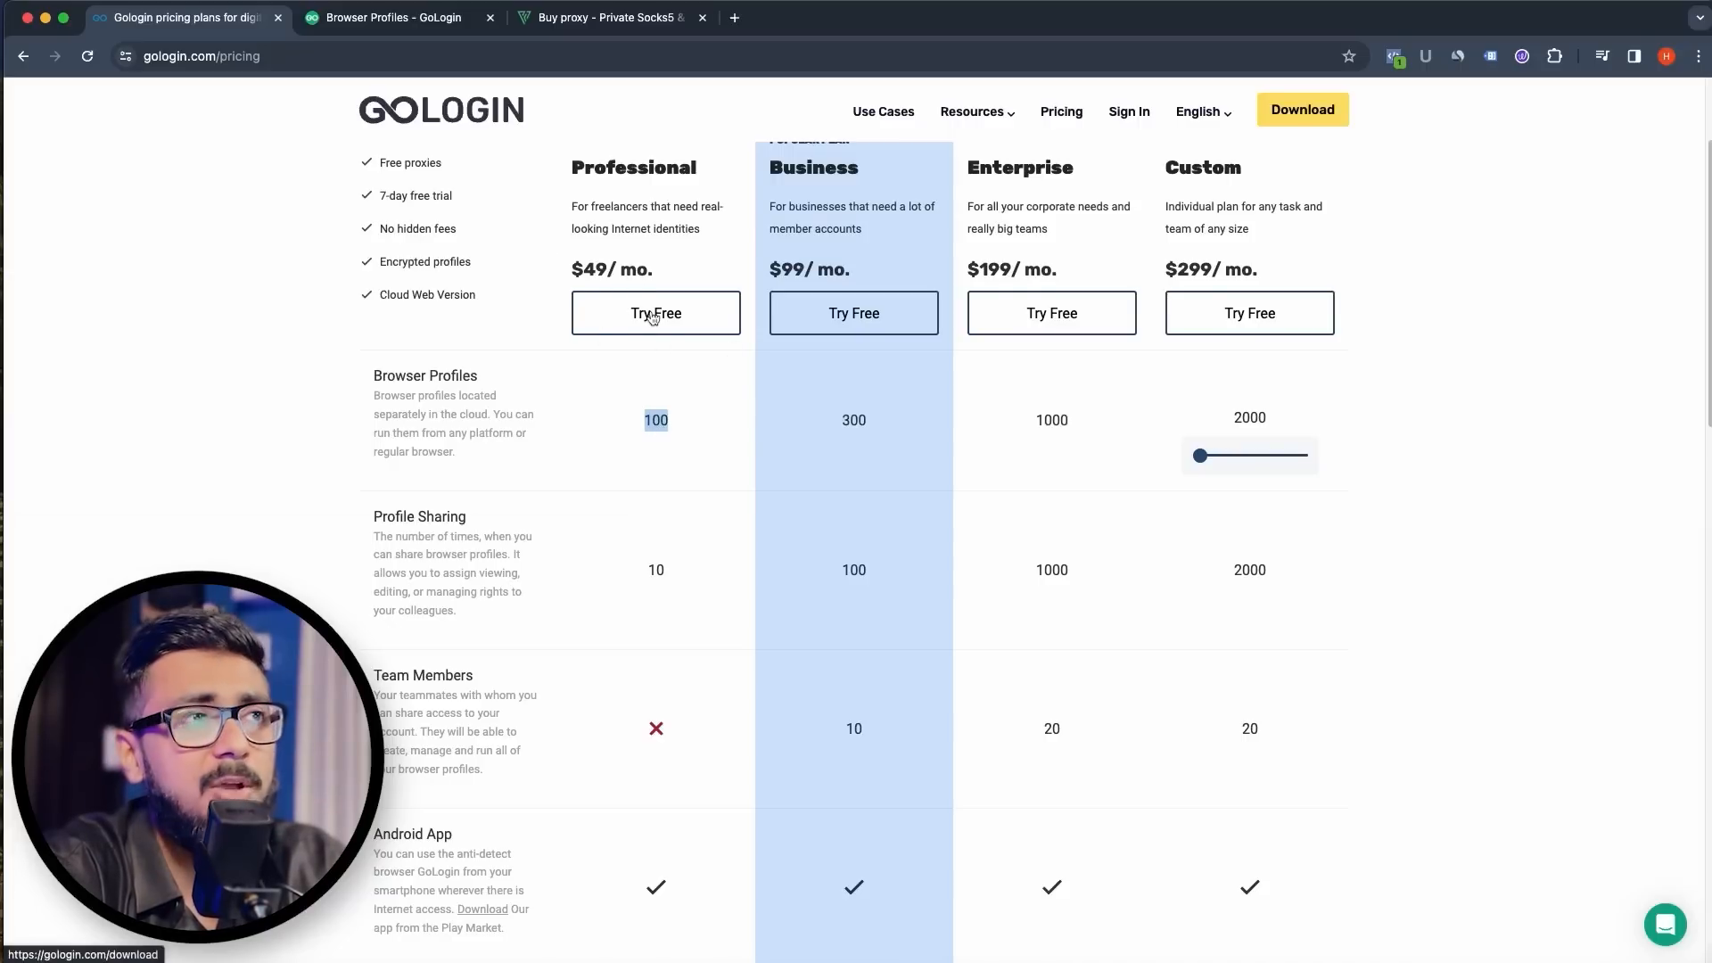
pyautogui.scroll(2, 653, 317)
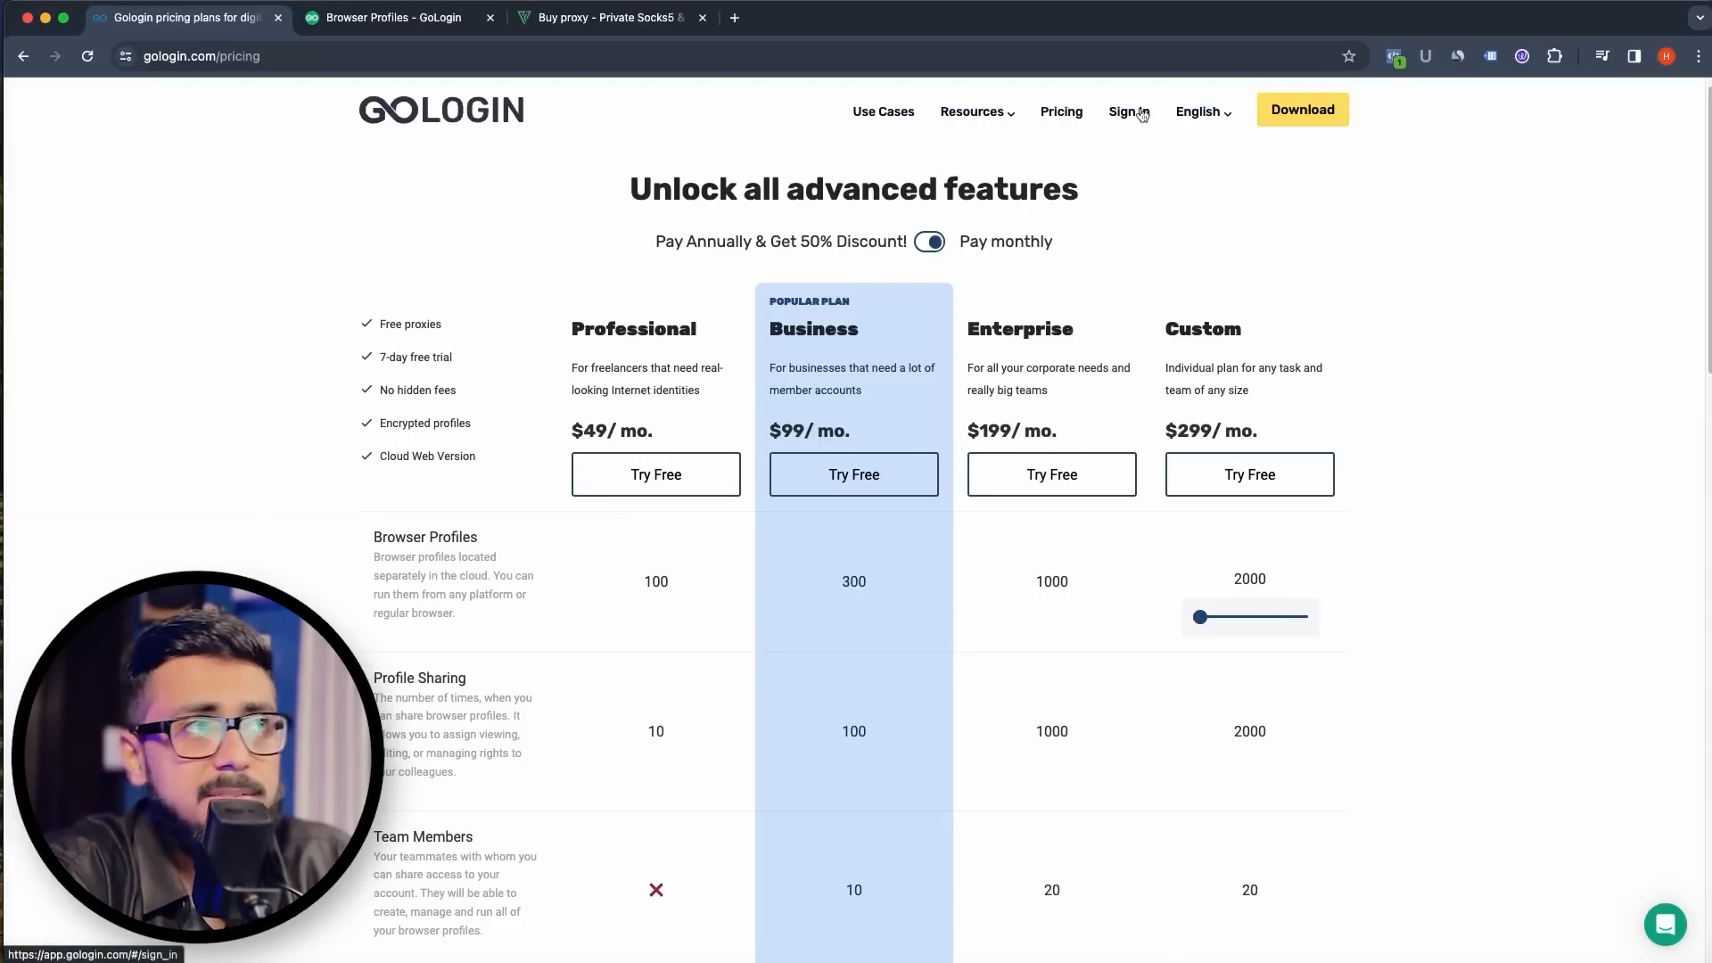
# Step: Switch to the GoLogin browser profiles page and delete all existing profiles, confirming the deletion
pyautogui.click(372, 27)
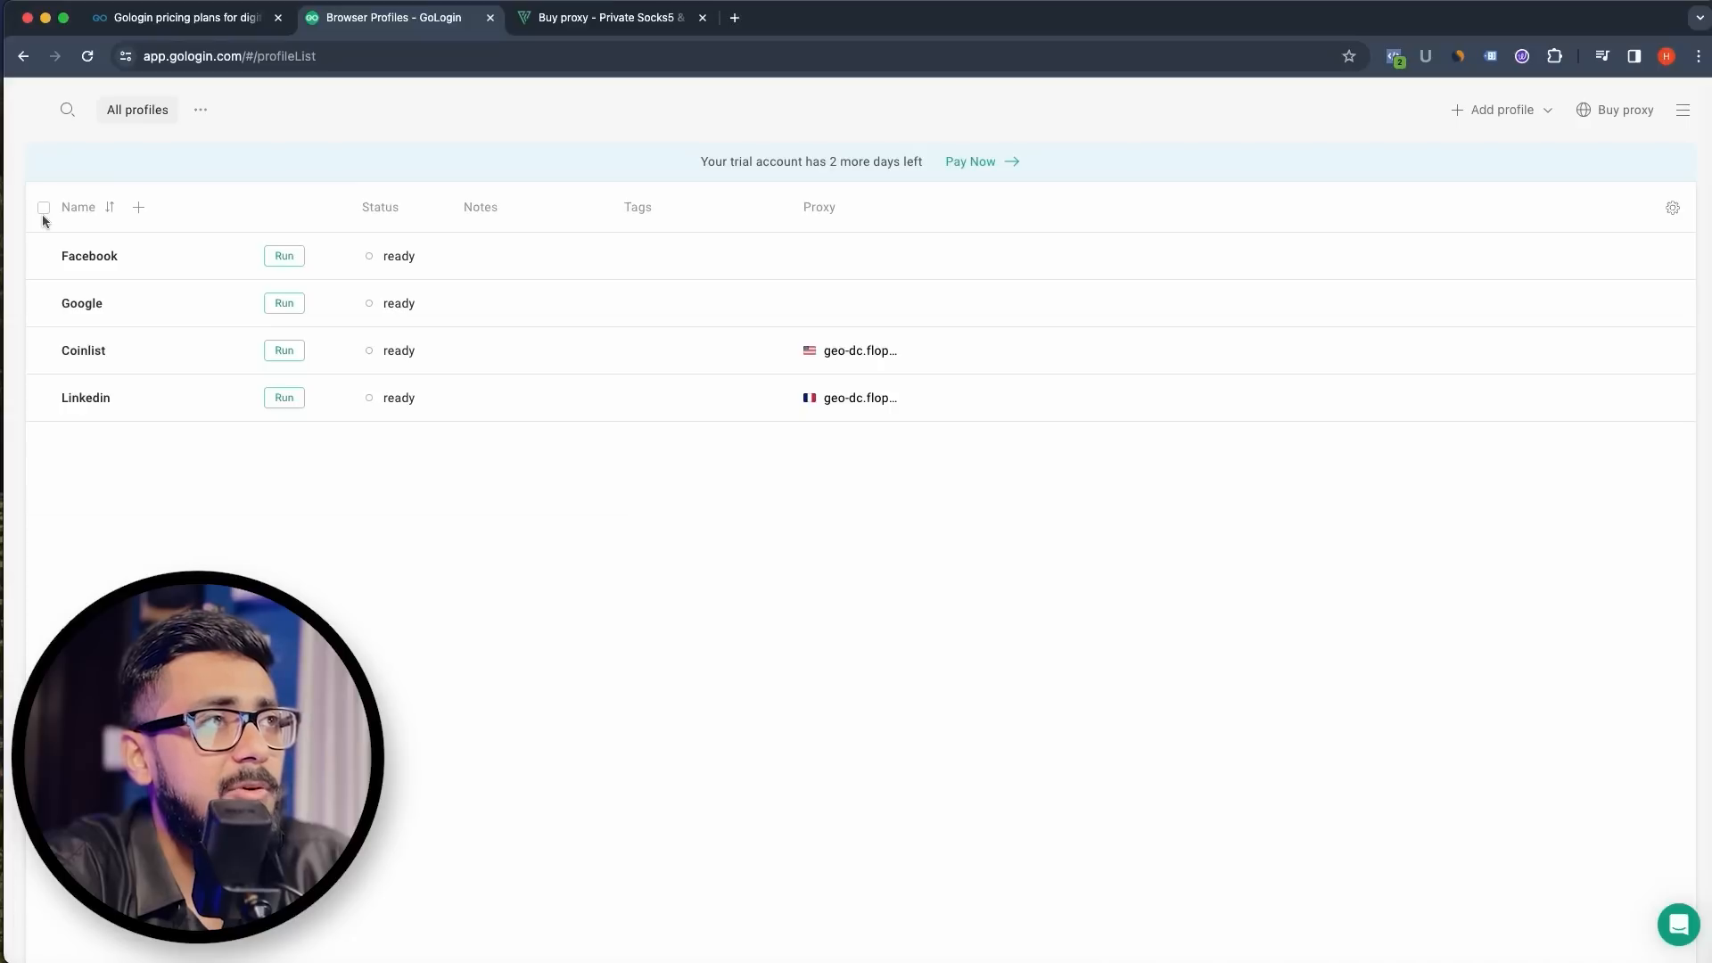
pyautogui.click(43, 210)
pyautogui.click(1154, 209)
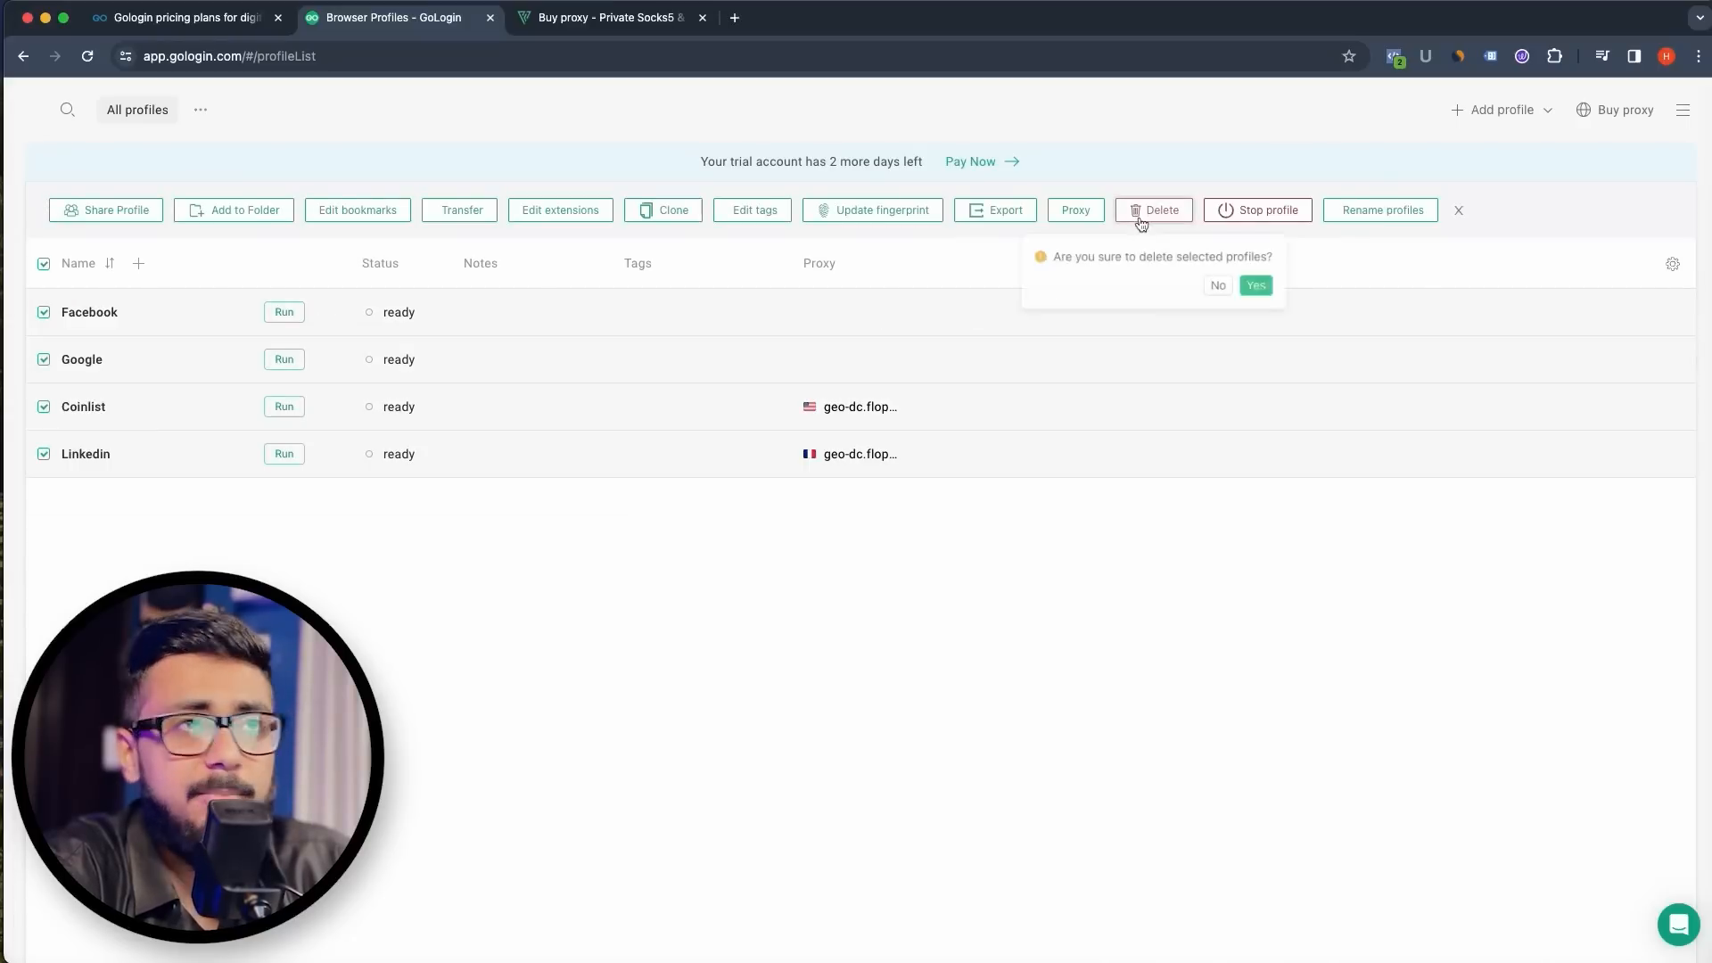
pyautogui.click(1269, 292)
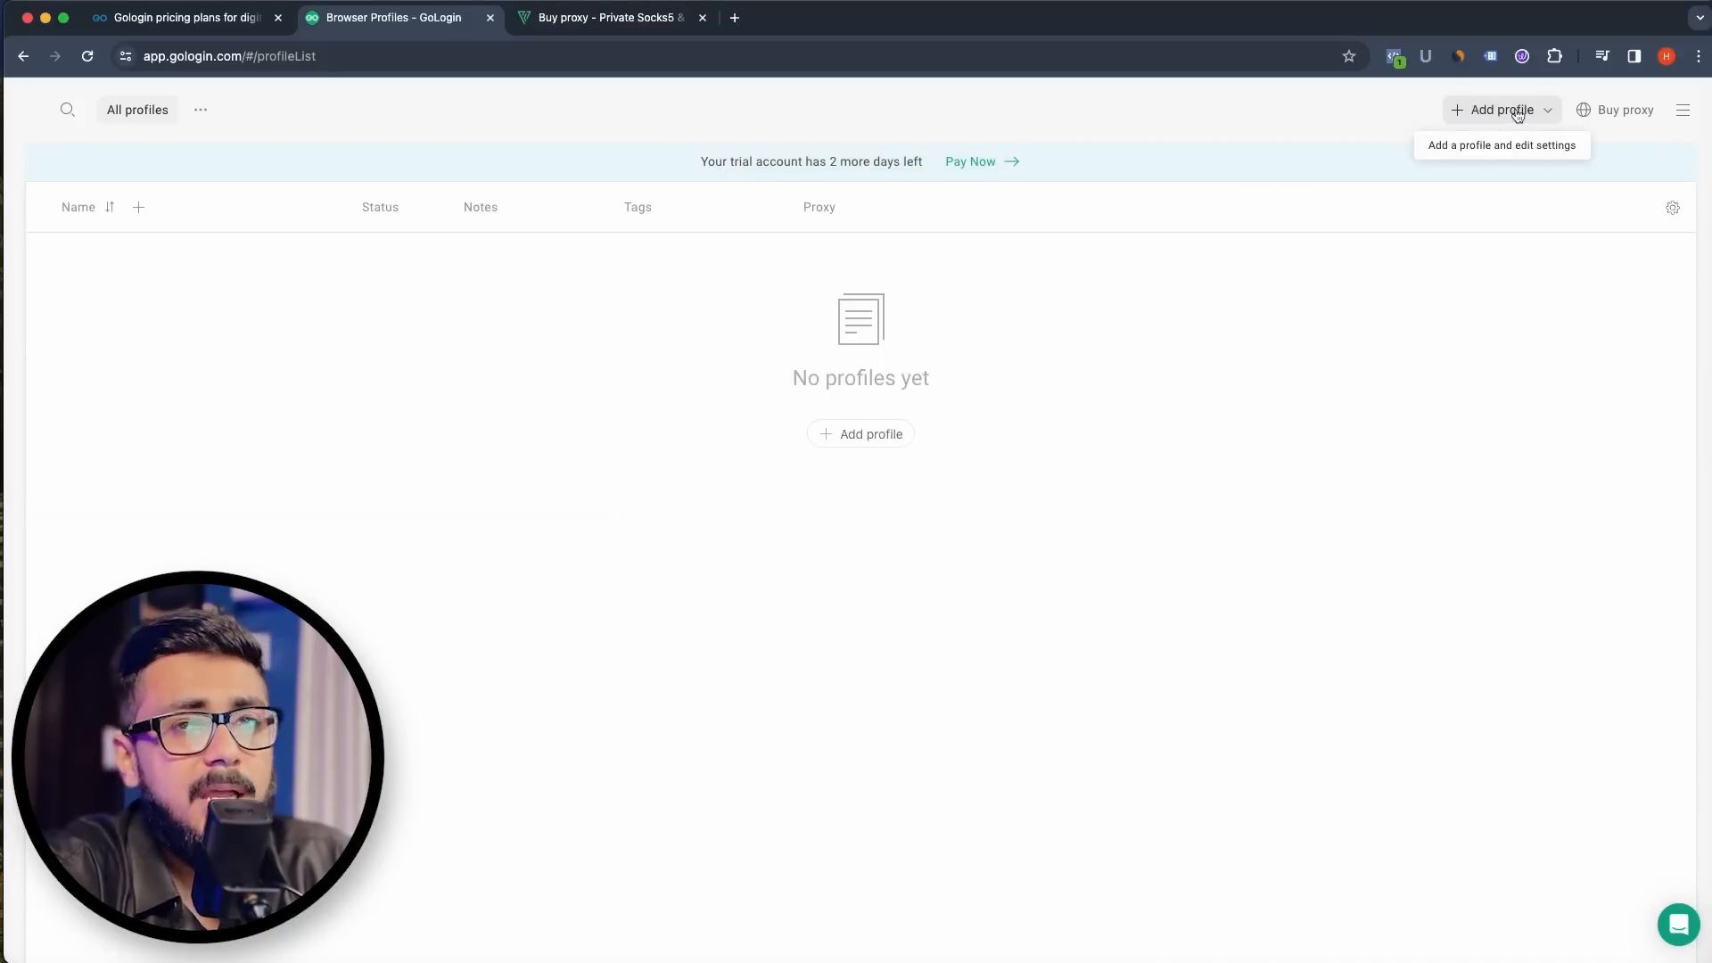
# Step: Add a new browser profile and name it Paypal
pyautogui.click(863, 435)
pyautogui.click(134, 257)
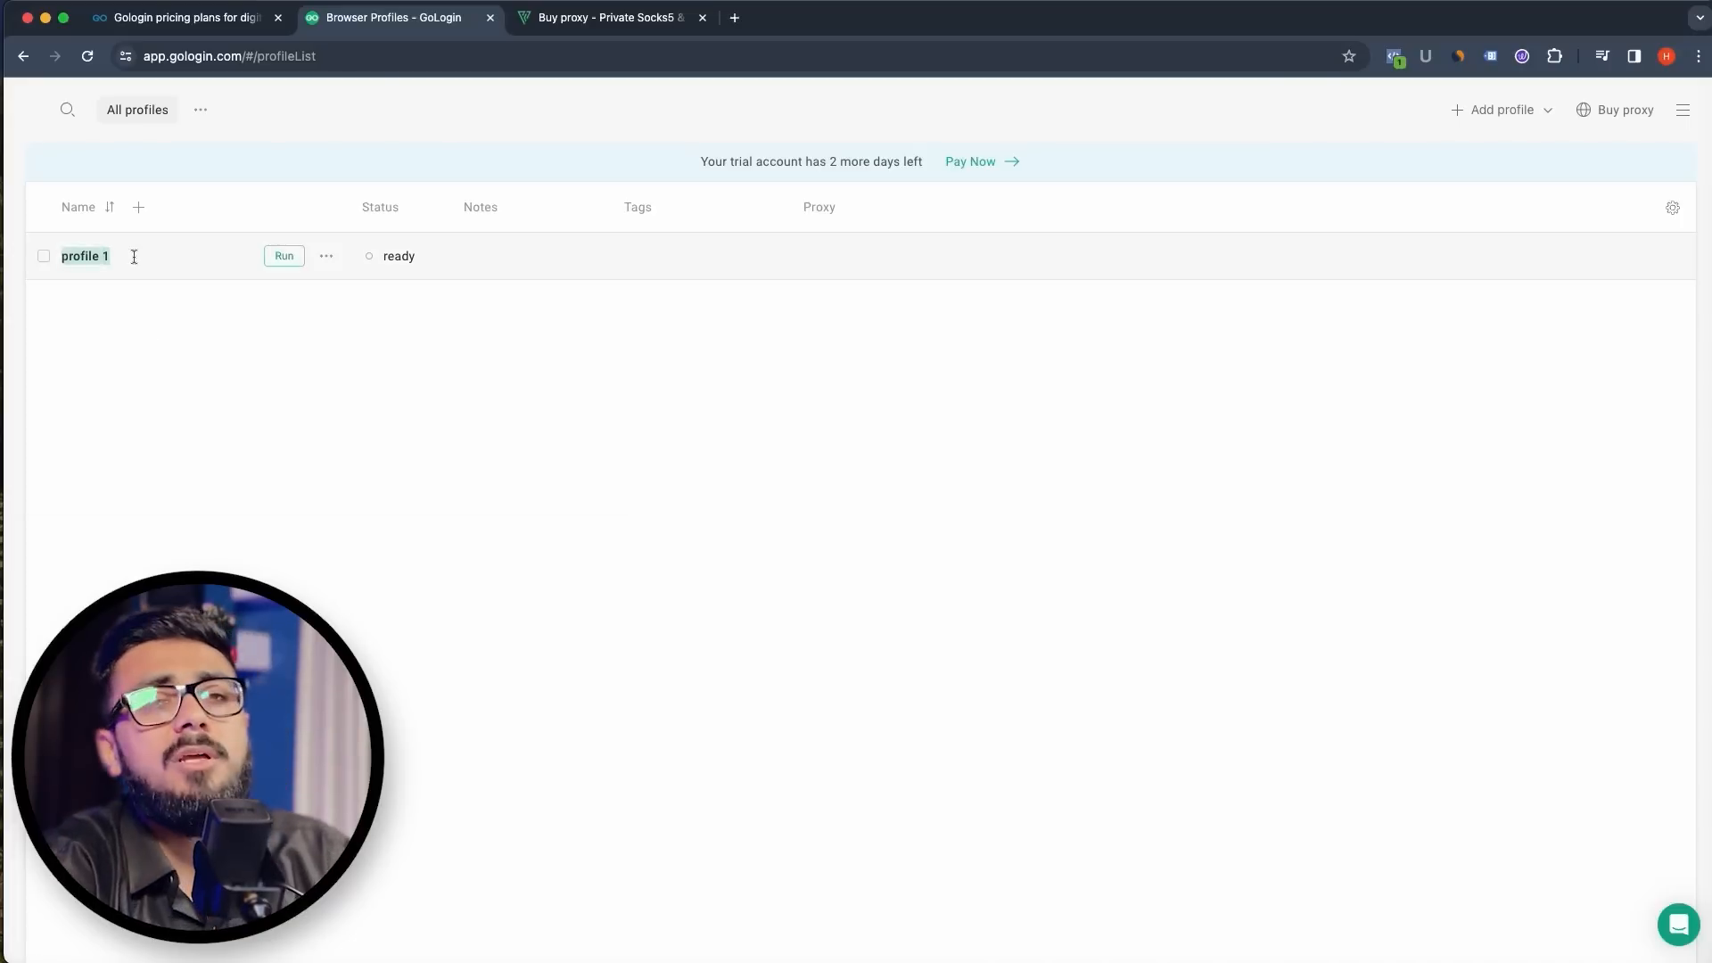
pyautogui.write('Paypal')
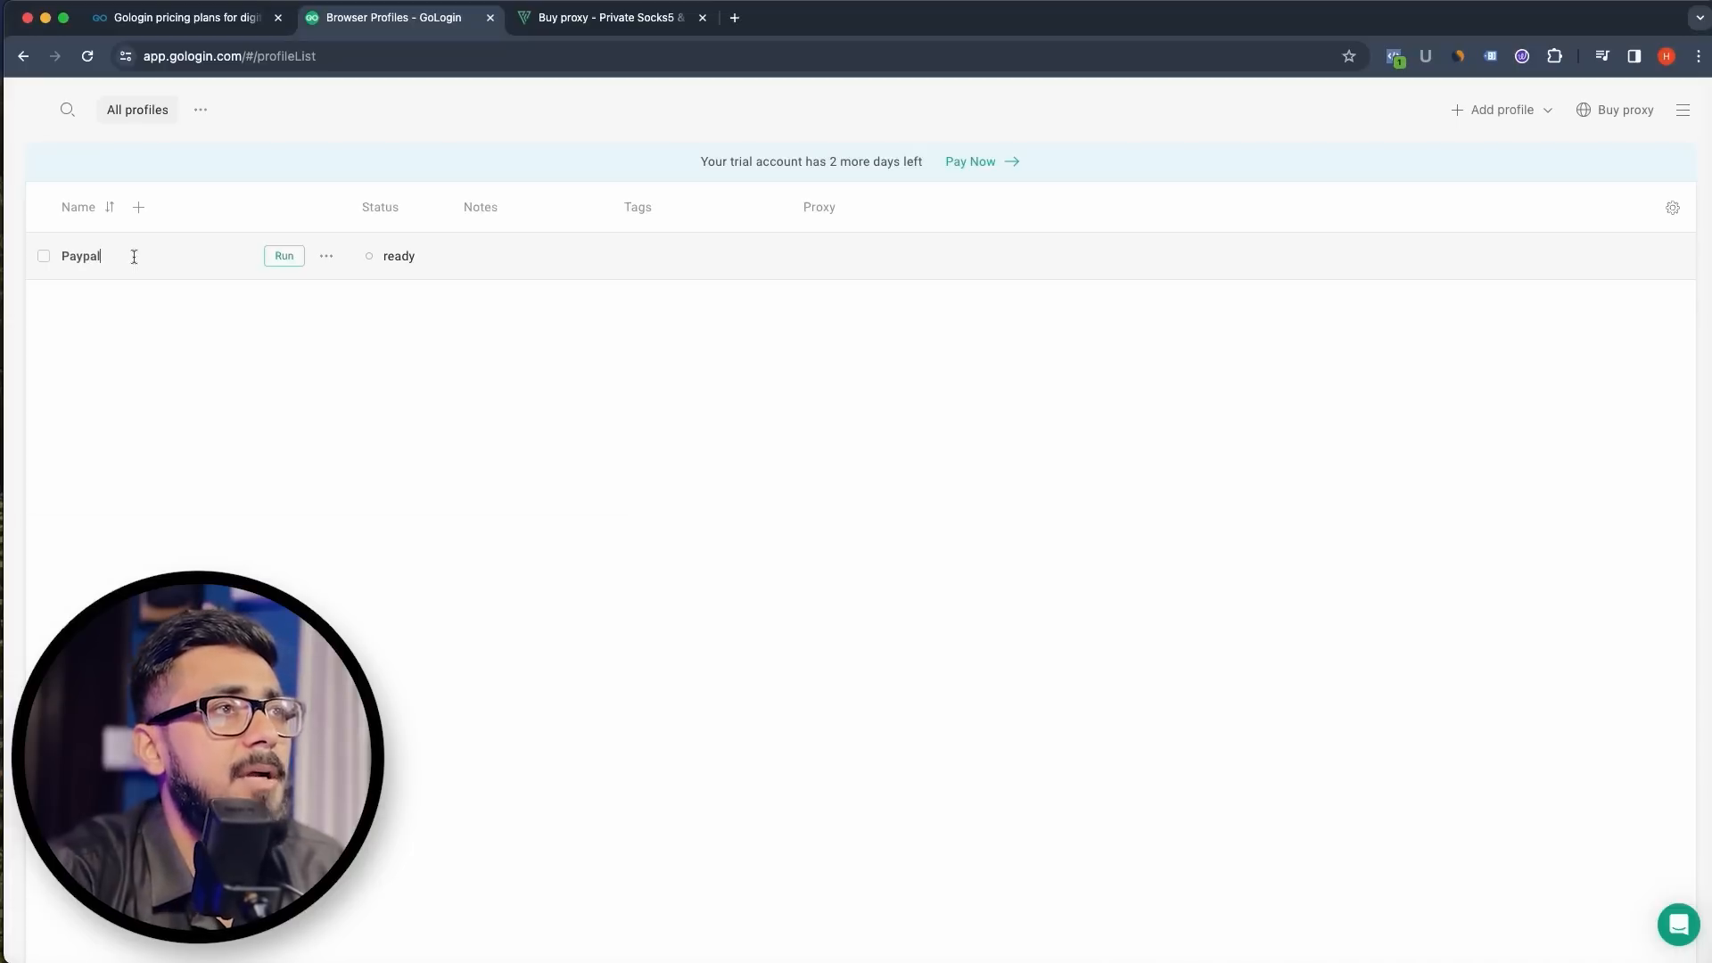
pyautogui.click(292, 402)
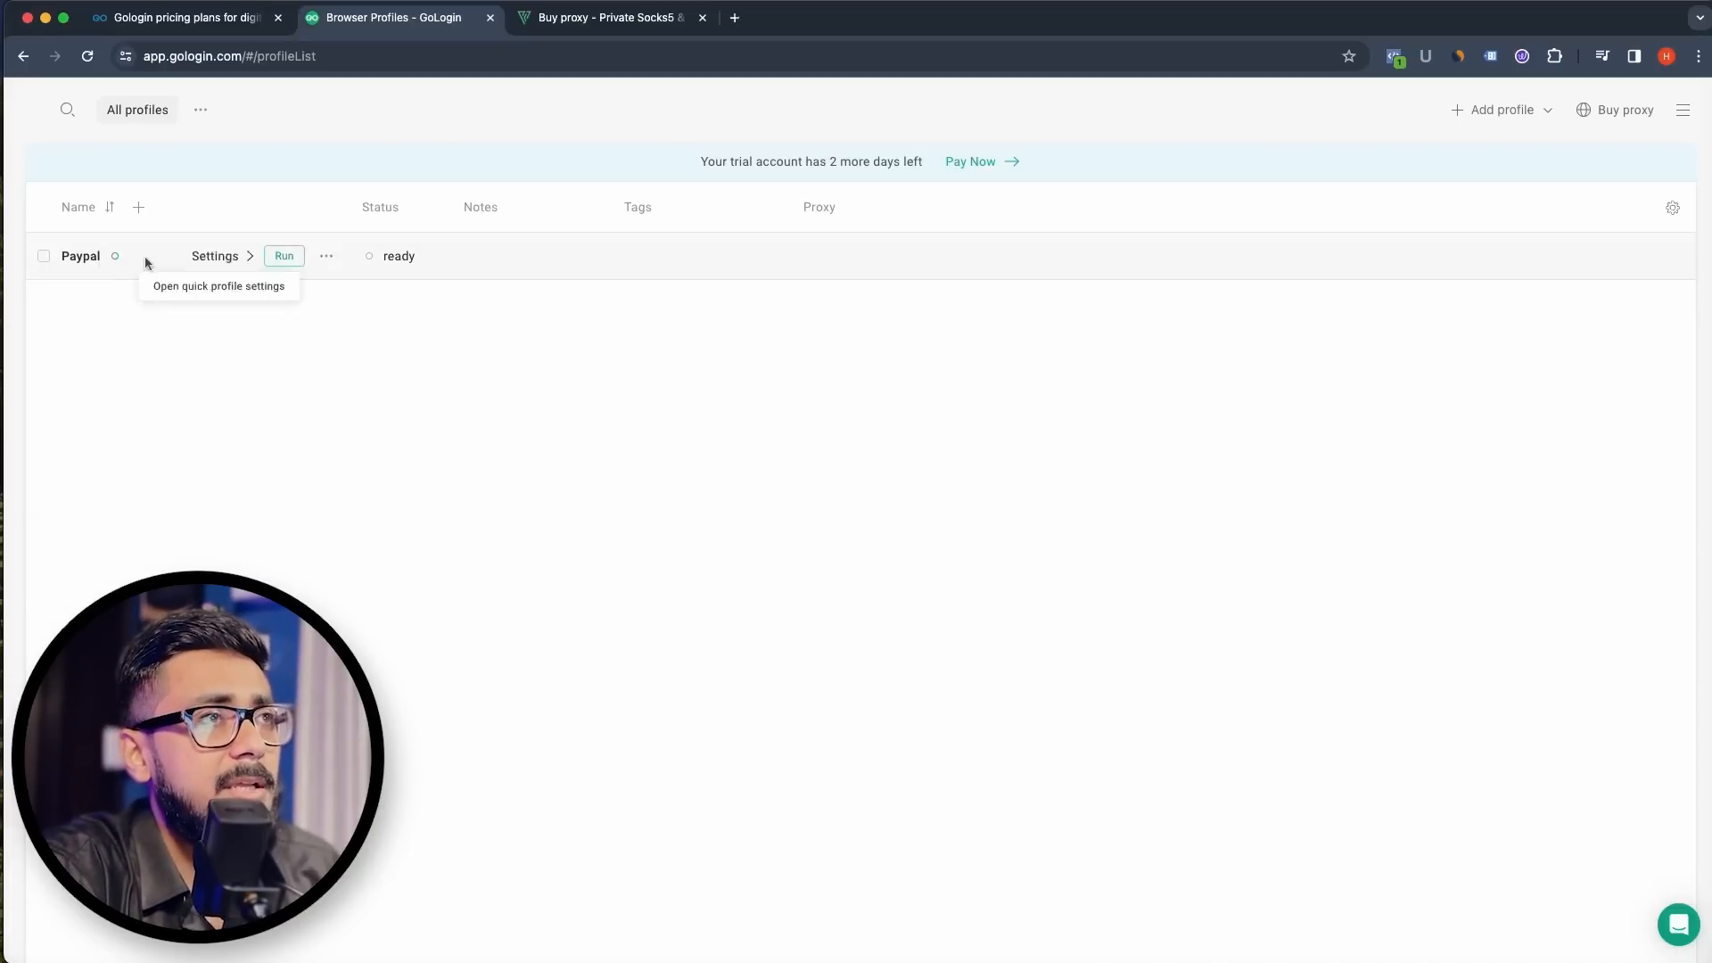
# Step: Open the full settings of the Paypal profile for editing
pyautogui.click(222, 263)
pyautogui.click(325, 257)
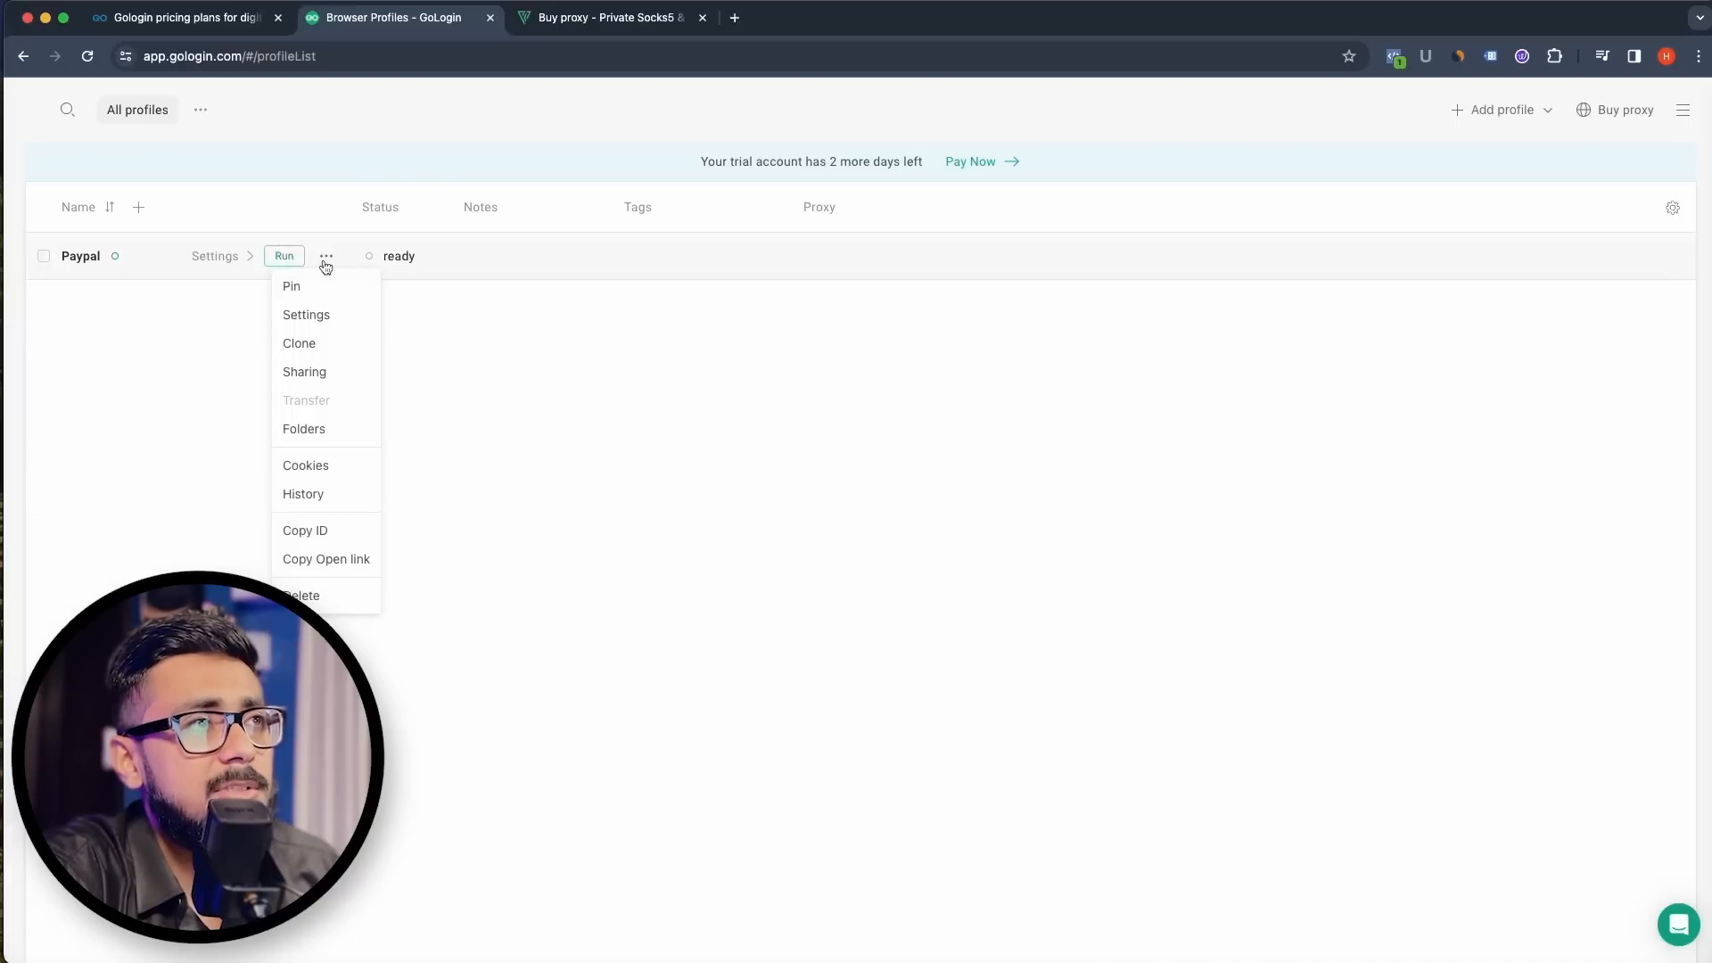
pyautogui.click(312, 313)
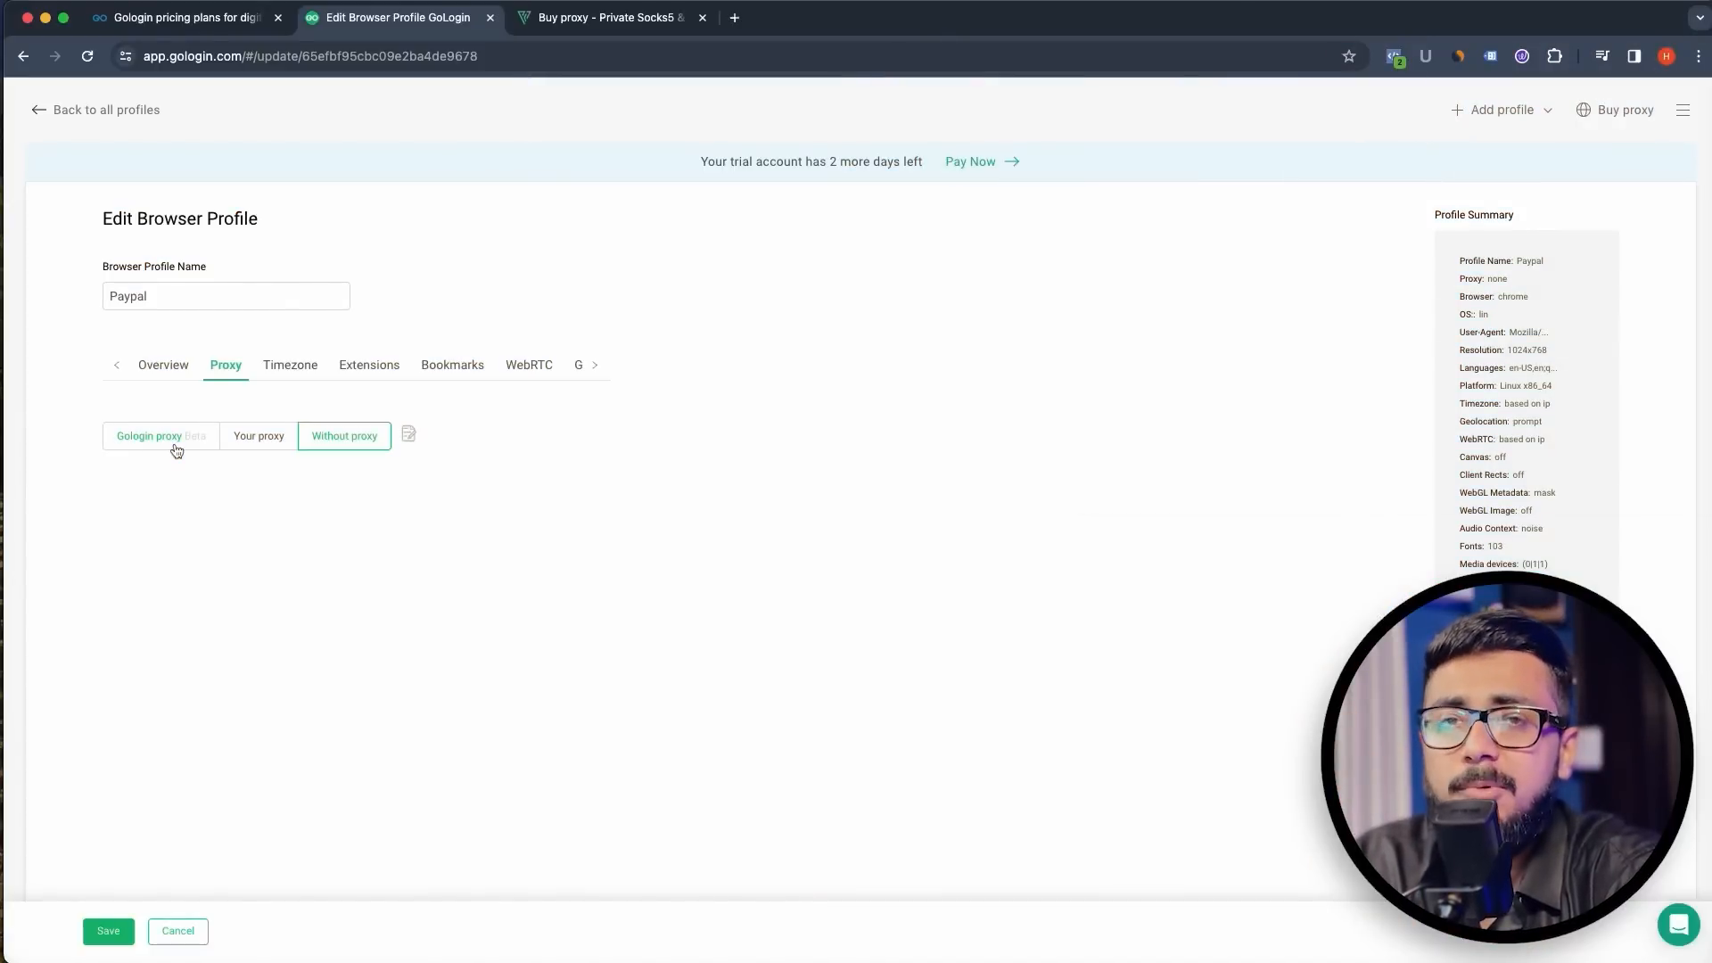
# Step: Examine the country choices of the GoLogin proxy option, and set the profile's proxy mode to Your proxy
pyautogui.click(195, 443)
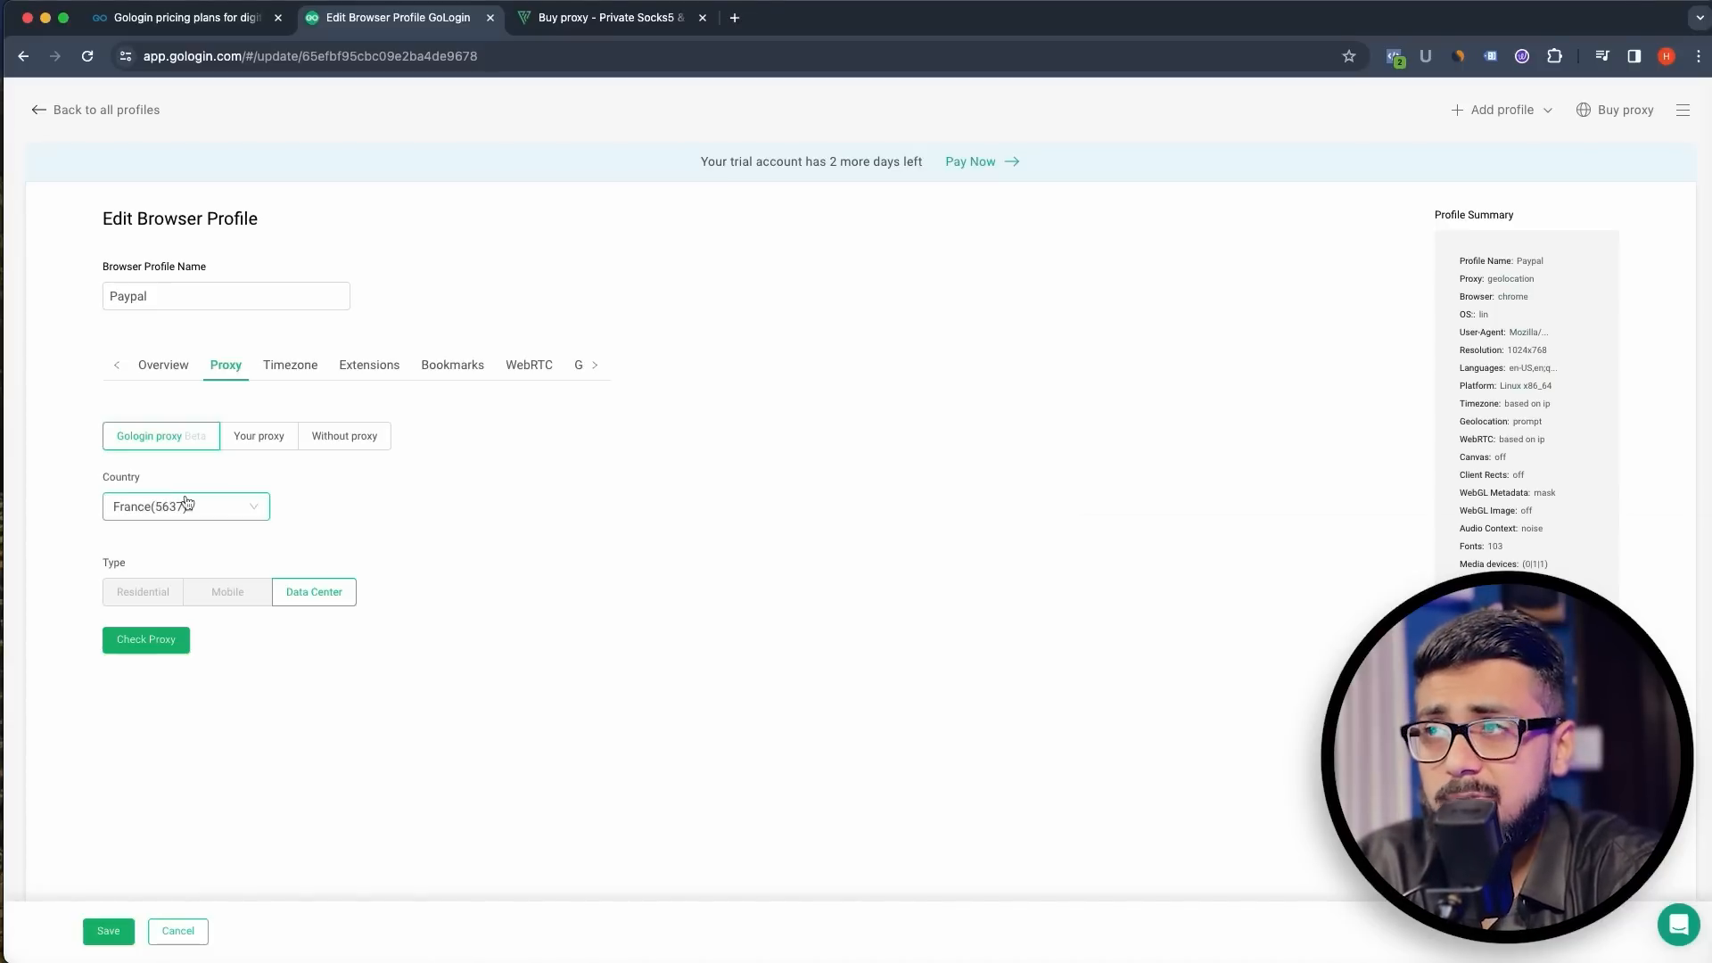
pyautogui.click(234, 518)
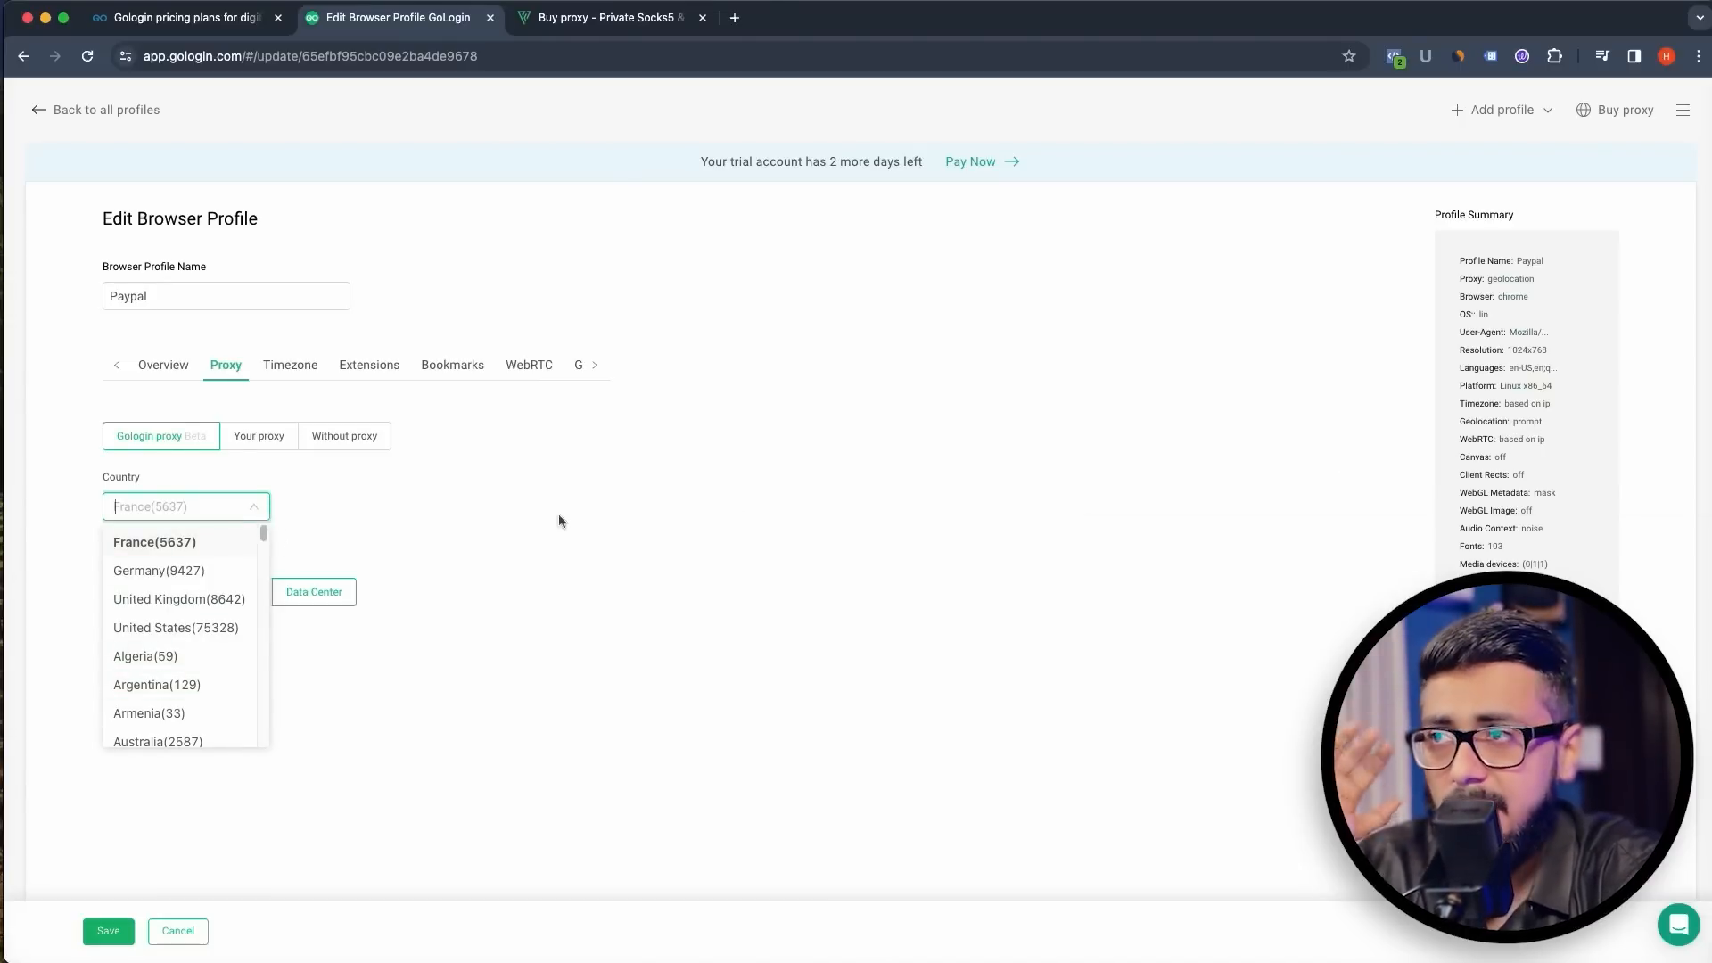
pyautogui.click(342, 436)
pyautogui.click(341, 437)
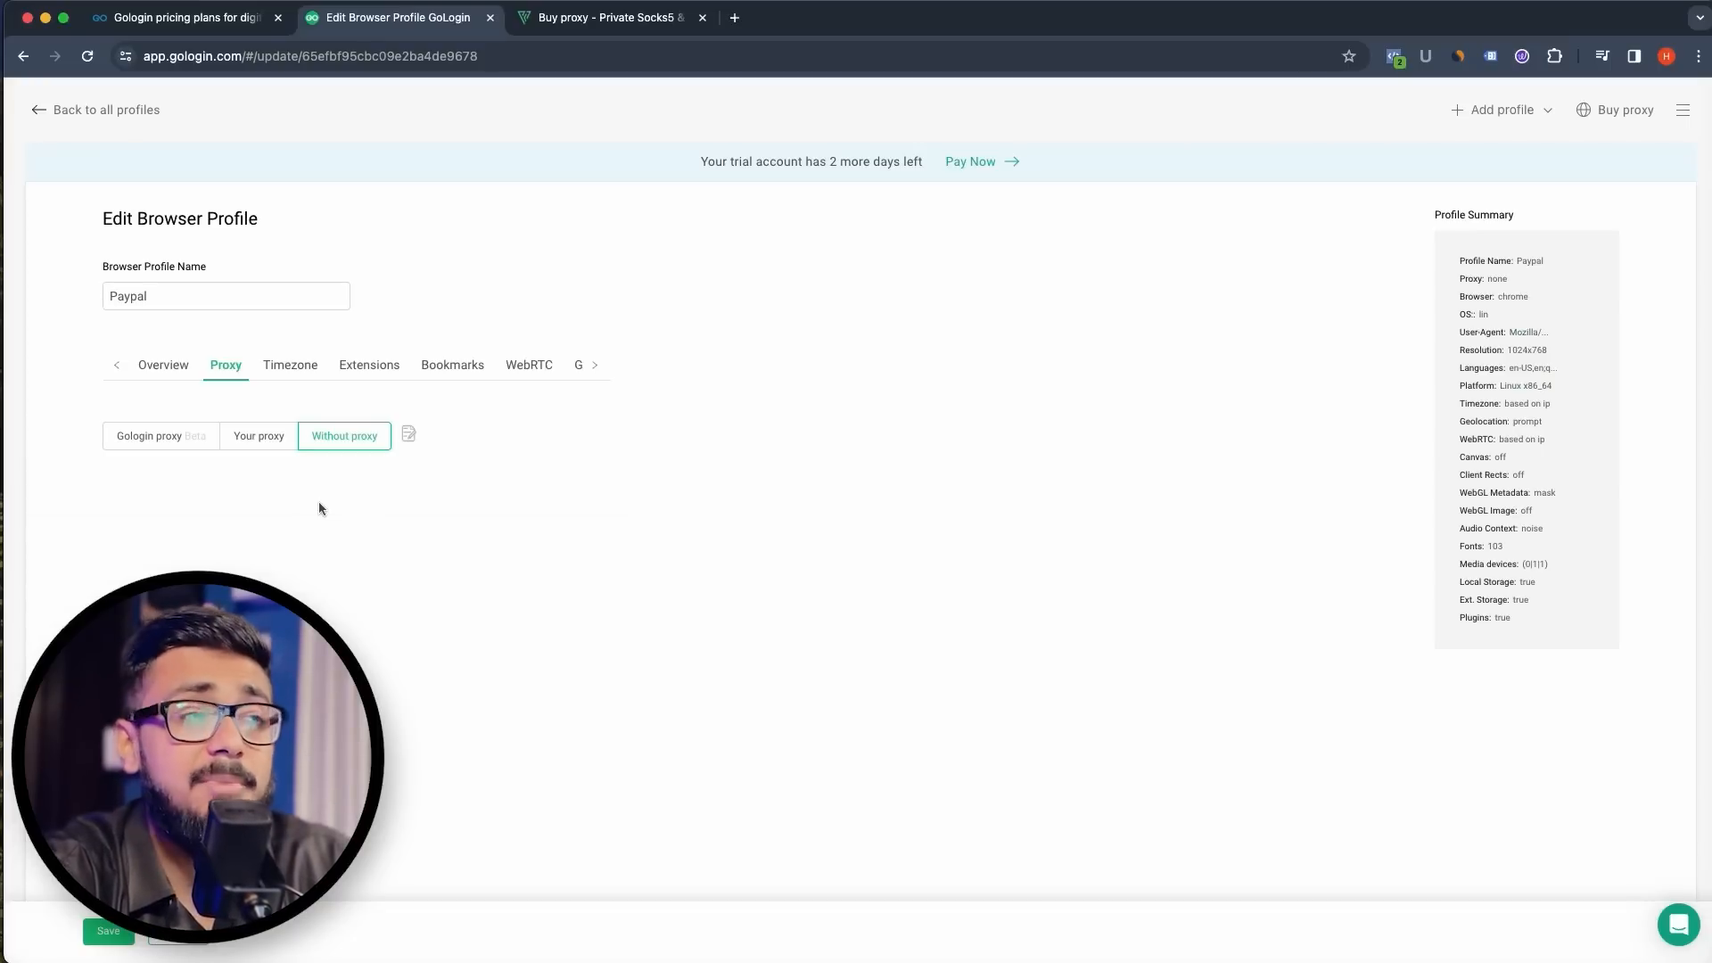
pyautogui.click(247, 436)
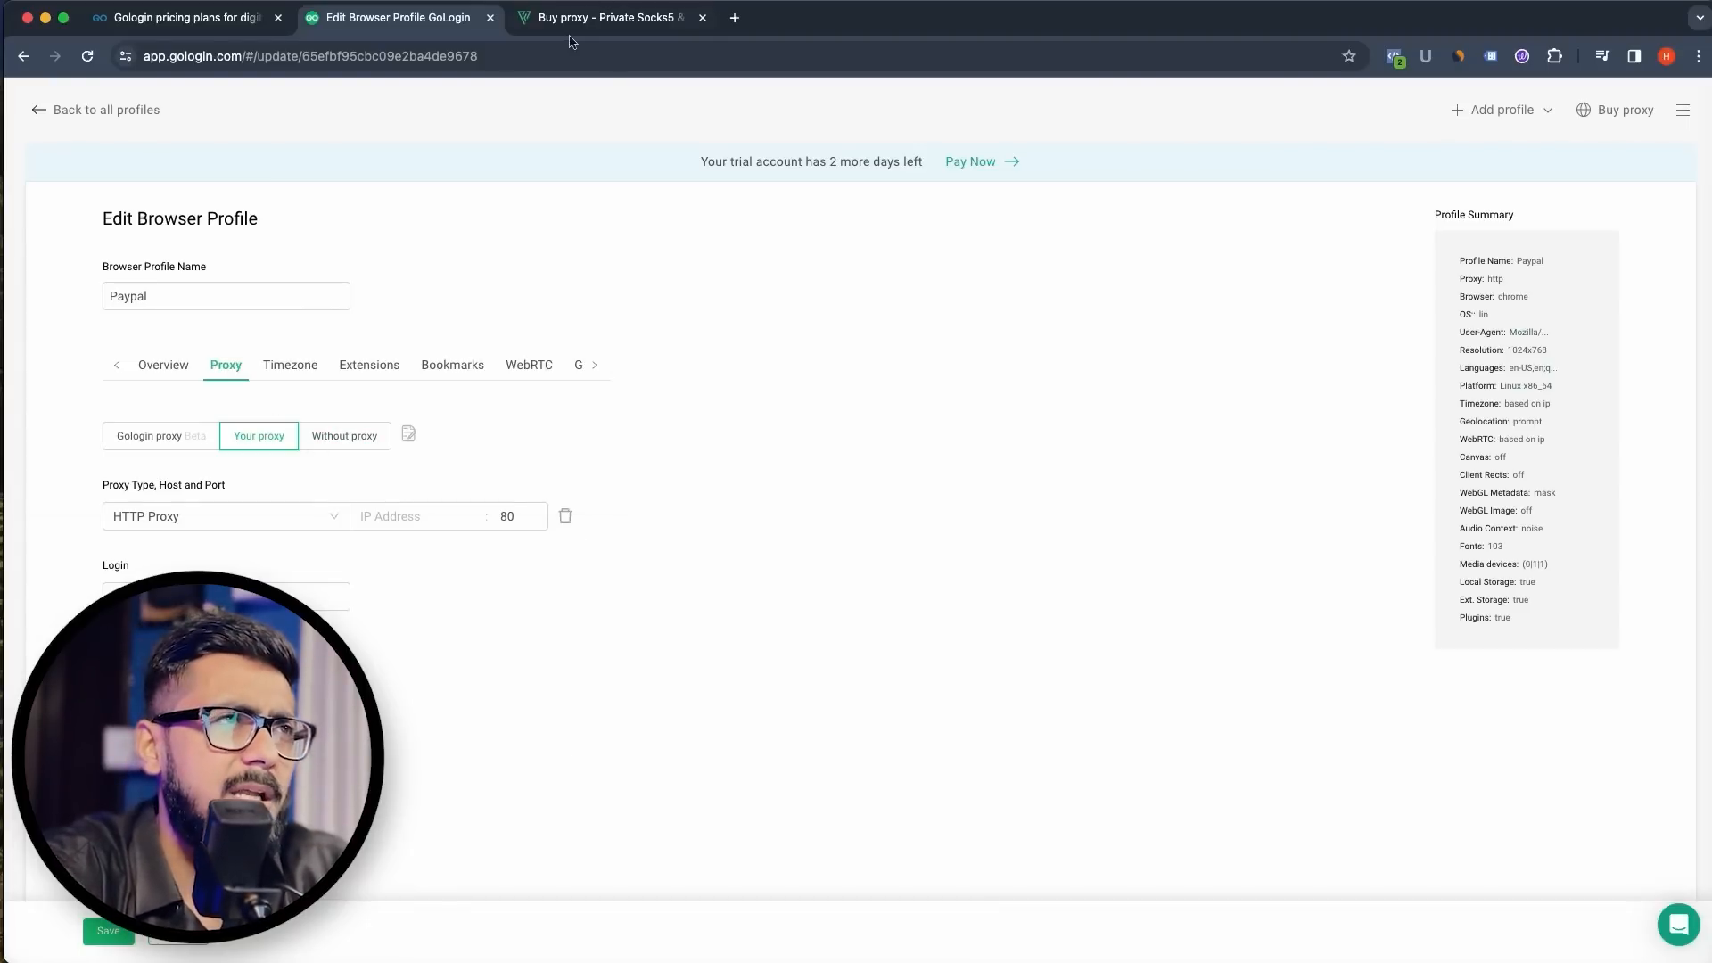
# Step: Switch to the Proxy-Seller site and examine its IPv4 proxy locations, mix packages and prices per IP
pyautogui.click(611, 17)
pyautogui.scroll(5, 856, 446)
pyautogui.moveTo(381, 95)
pyautogui.scroll(-5, 279, 421)
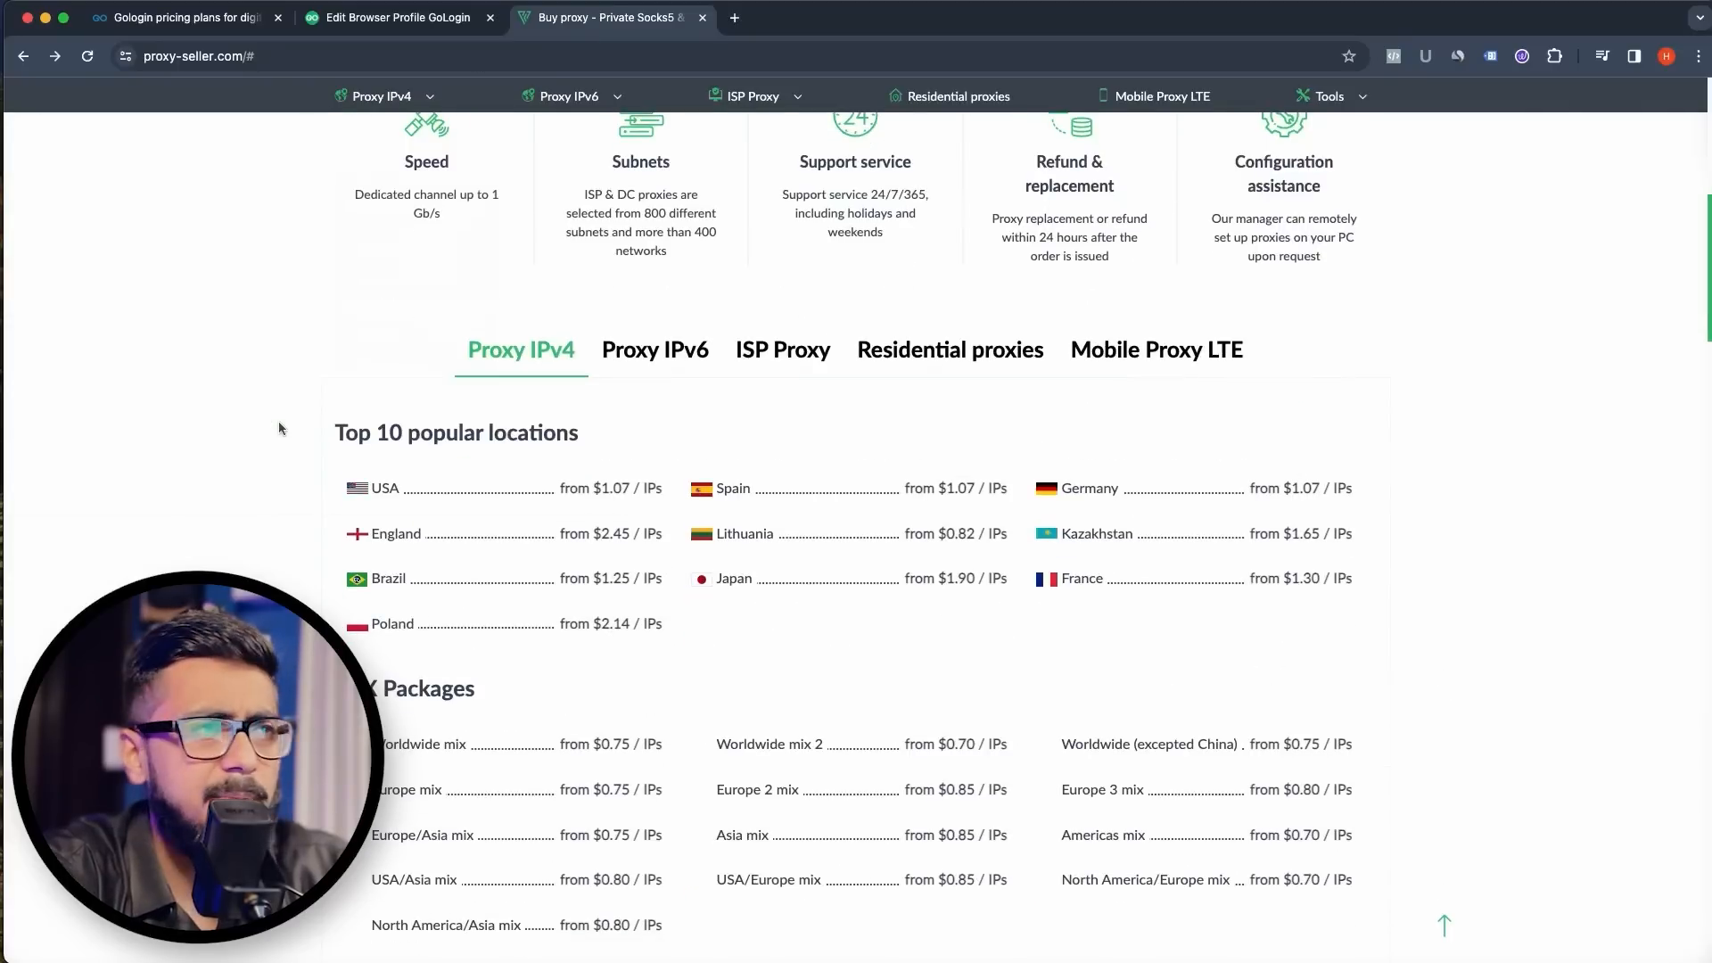
pyautogui.scroll(9, 428, 419)
pyautogui.scroll(-4, 432, 442)
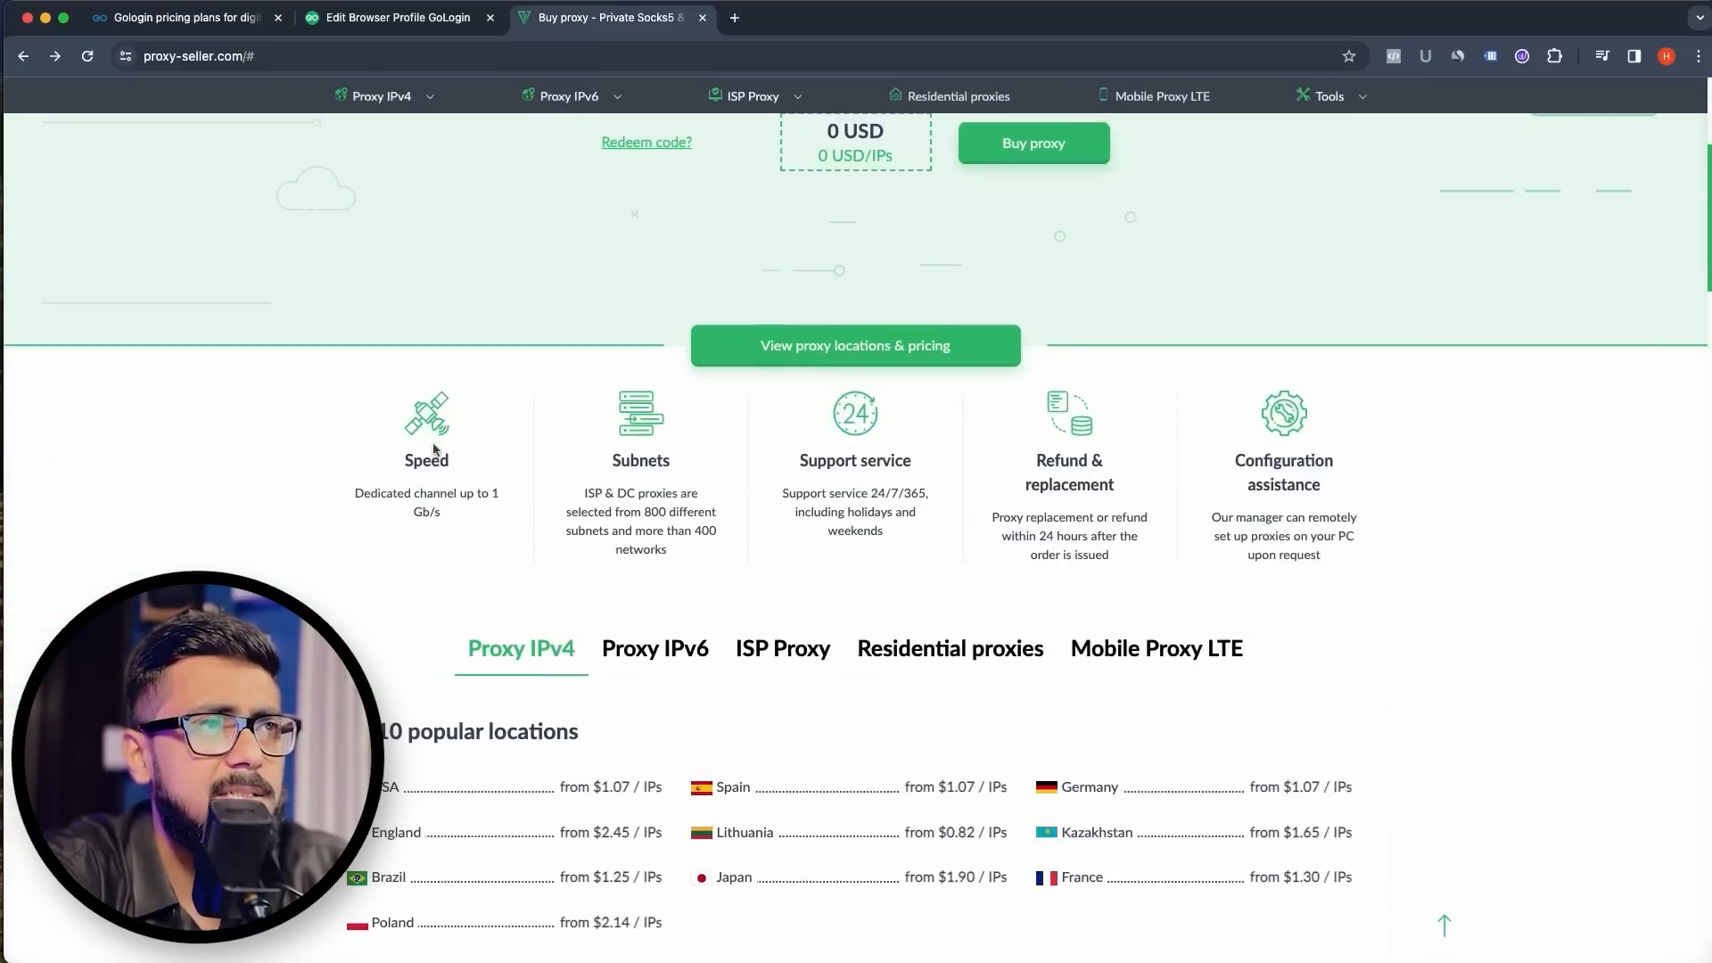
pyautogui.scroll(-5, 437, 452)
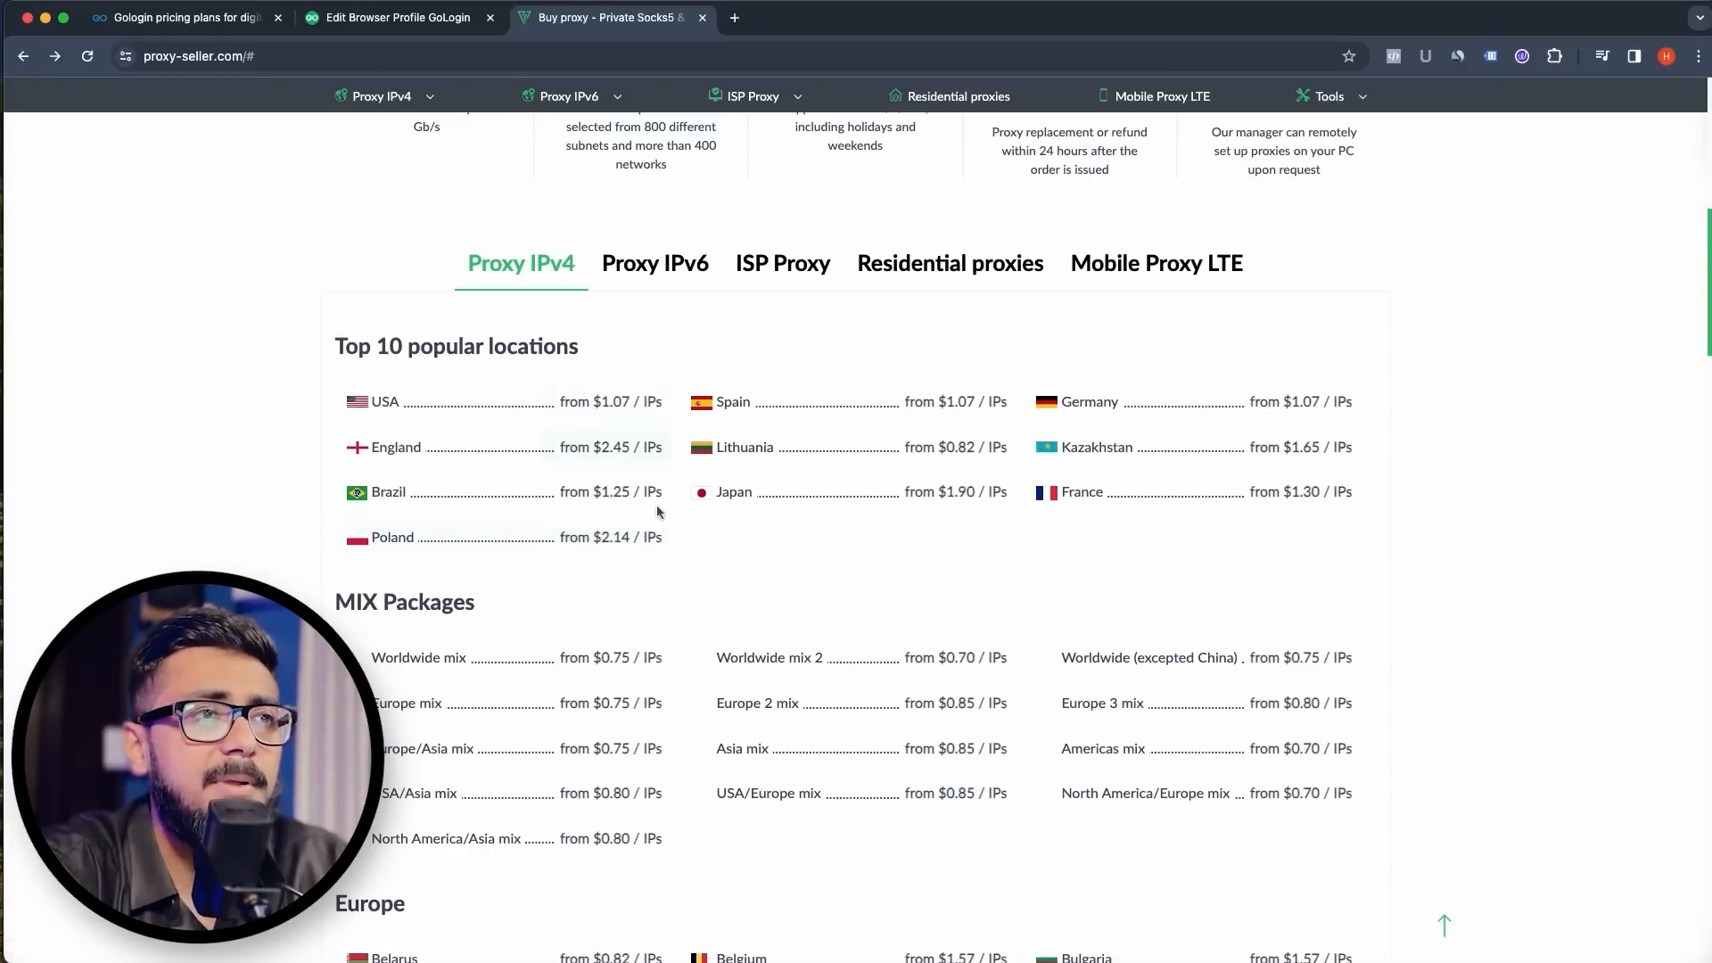
pyautogui.scroll(-4, 624, 535)
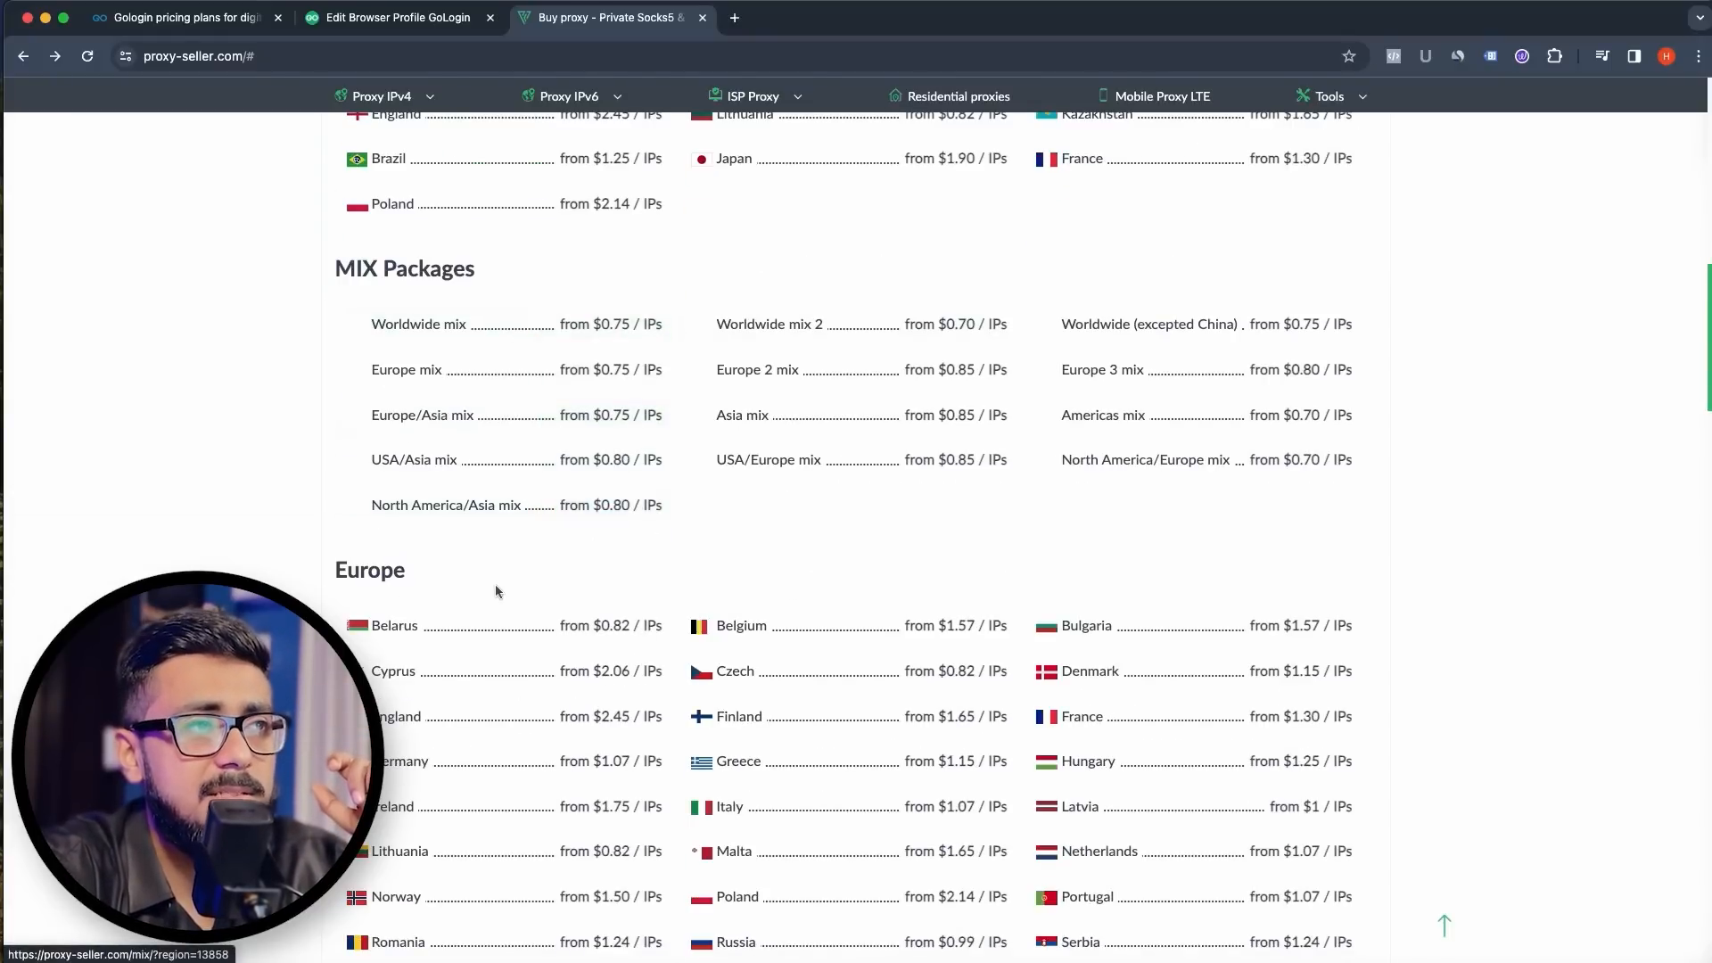
pyautogui.scroll(-2, 612, 490)
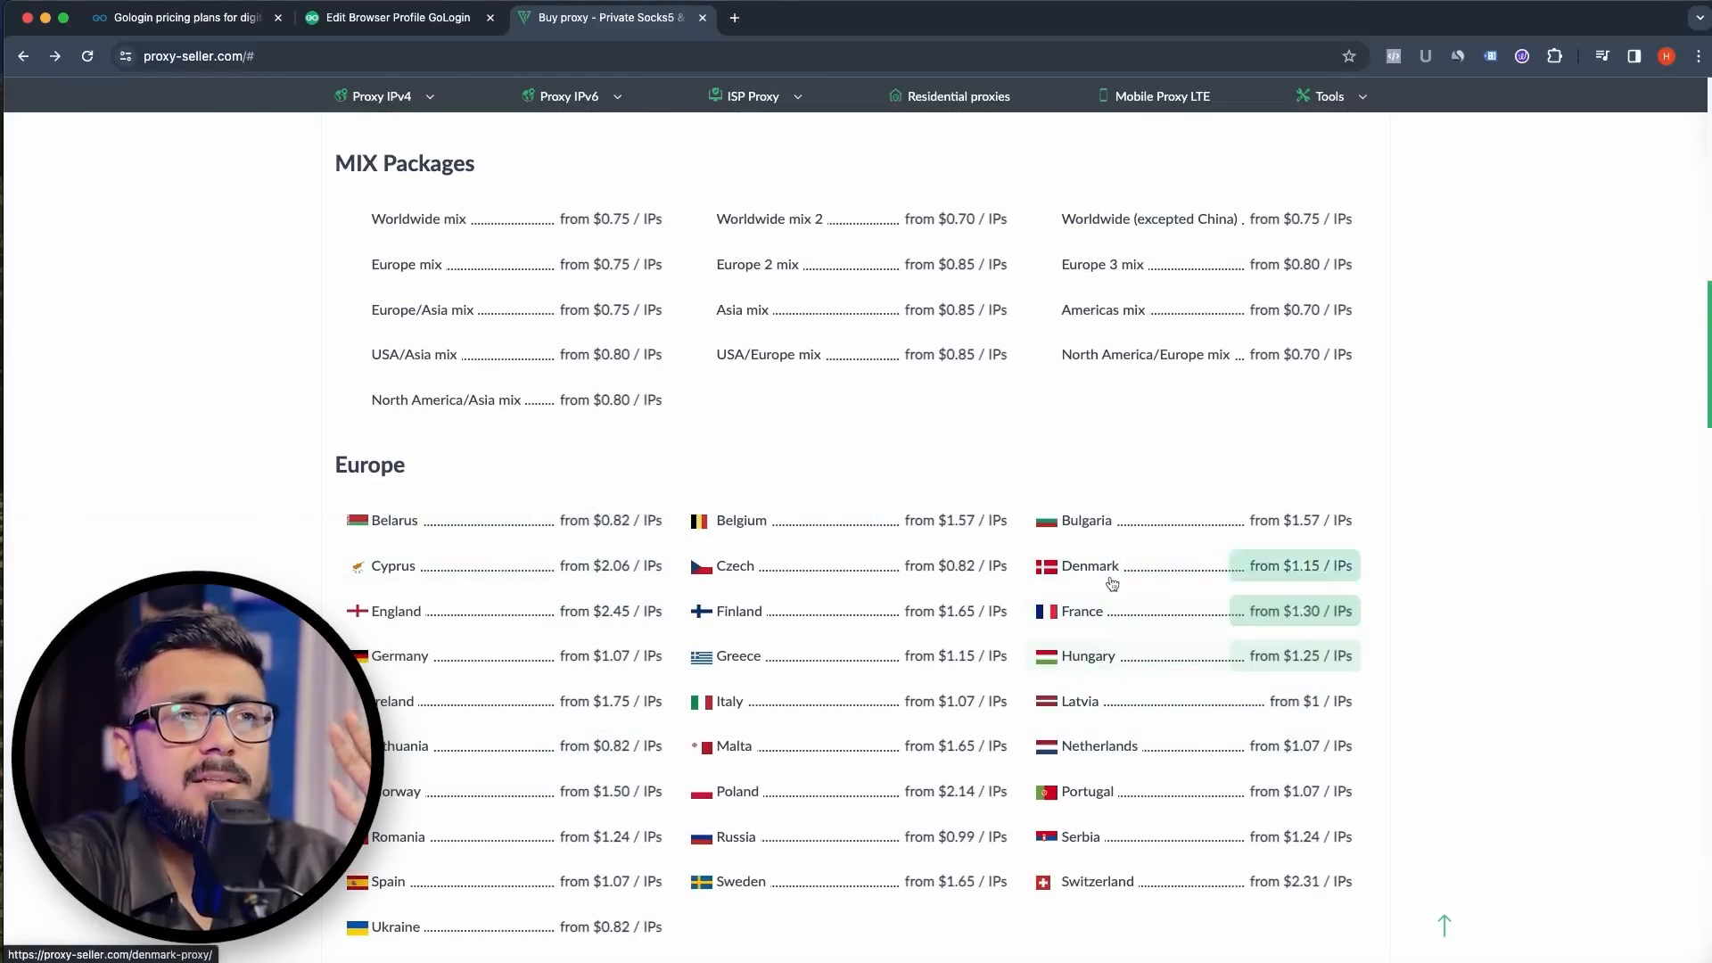
pyautogui.scroll(1, 1415, 597)
pyautogui.scroll(-3, 981, 664)
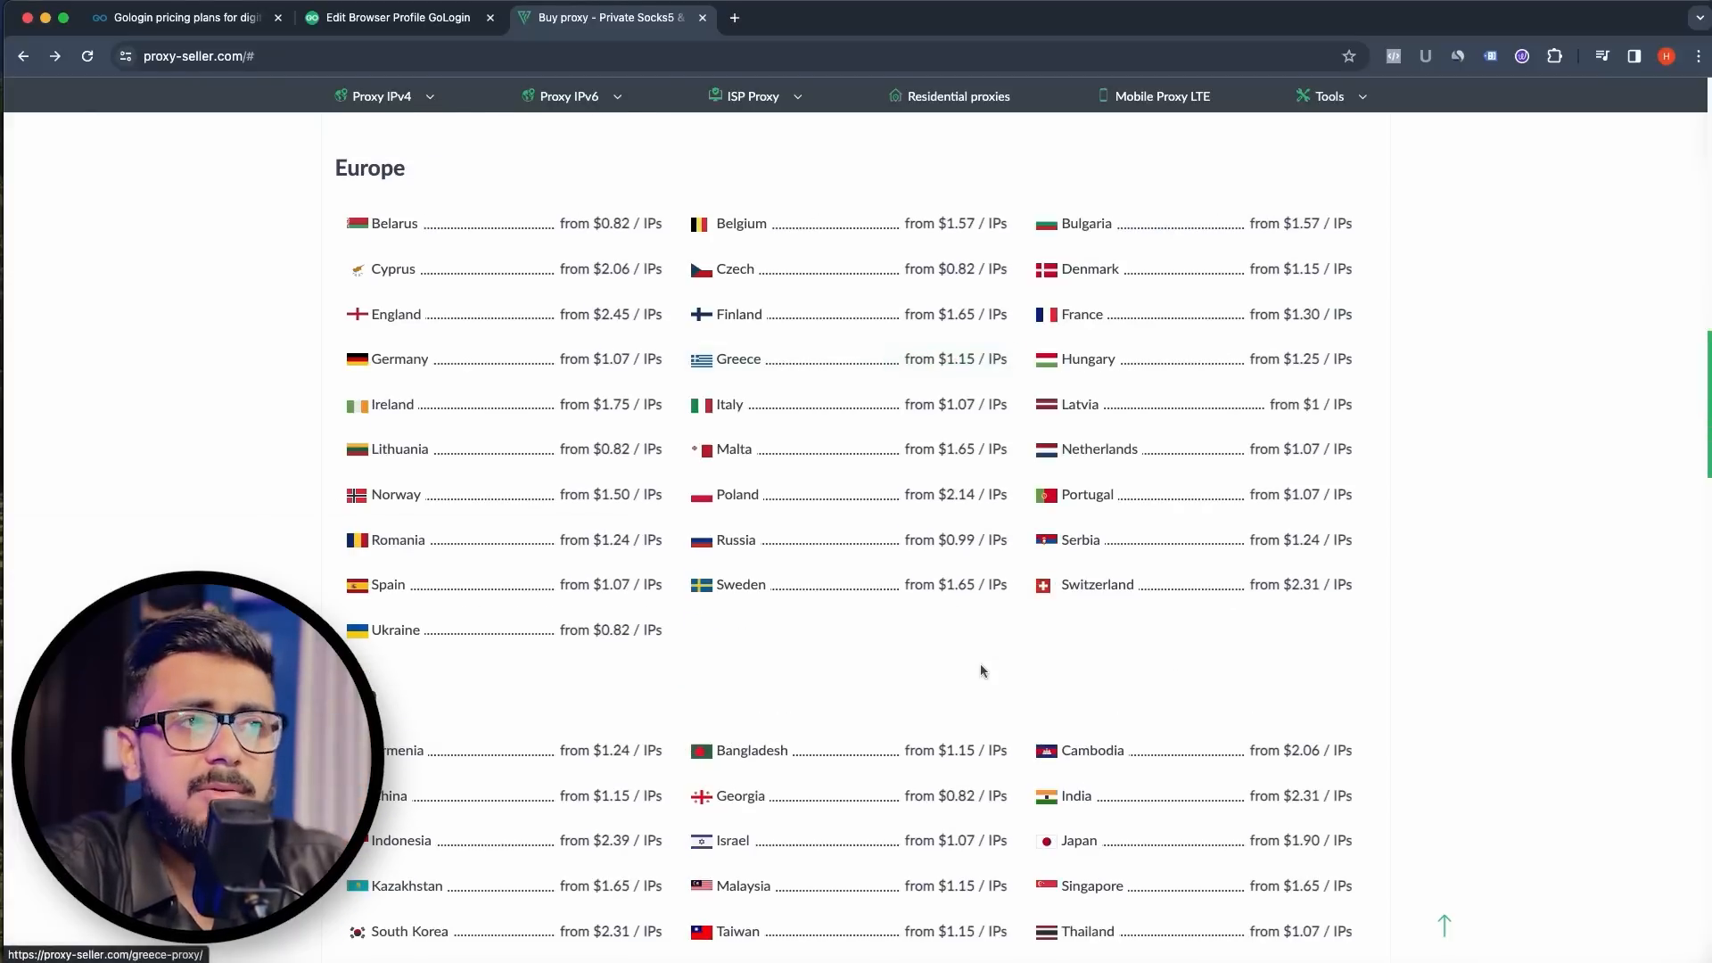
pyautogui.scroll(9, 981, 663)
pyautogui.scroll(2, 1151, 724)
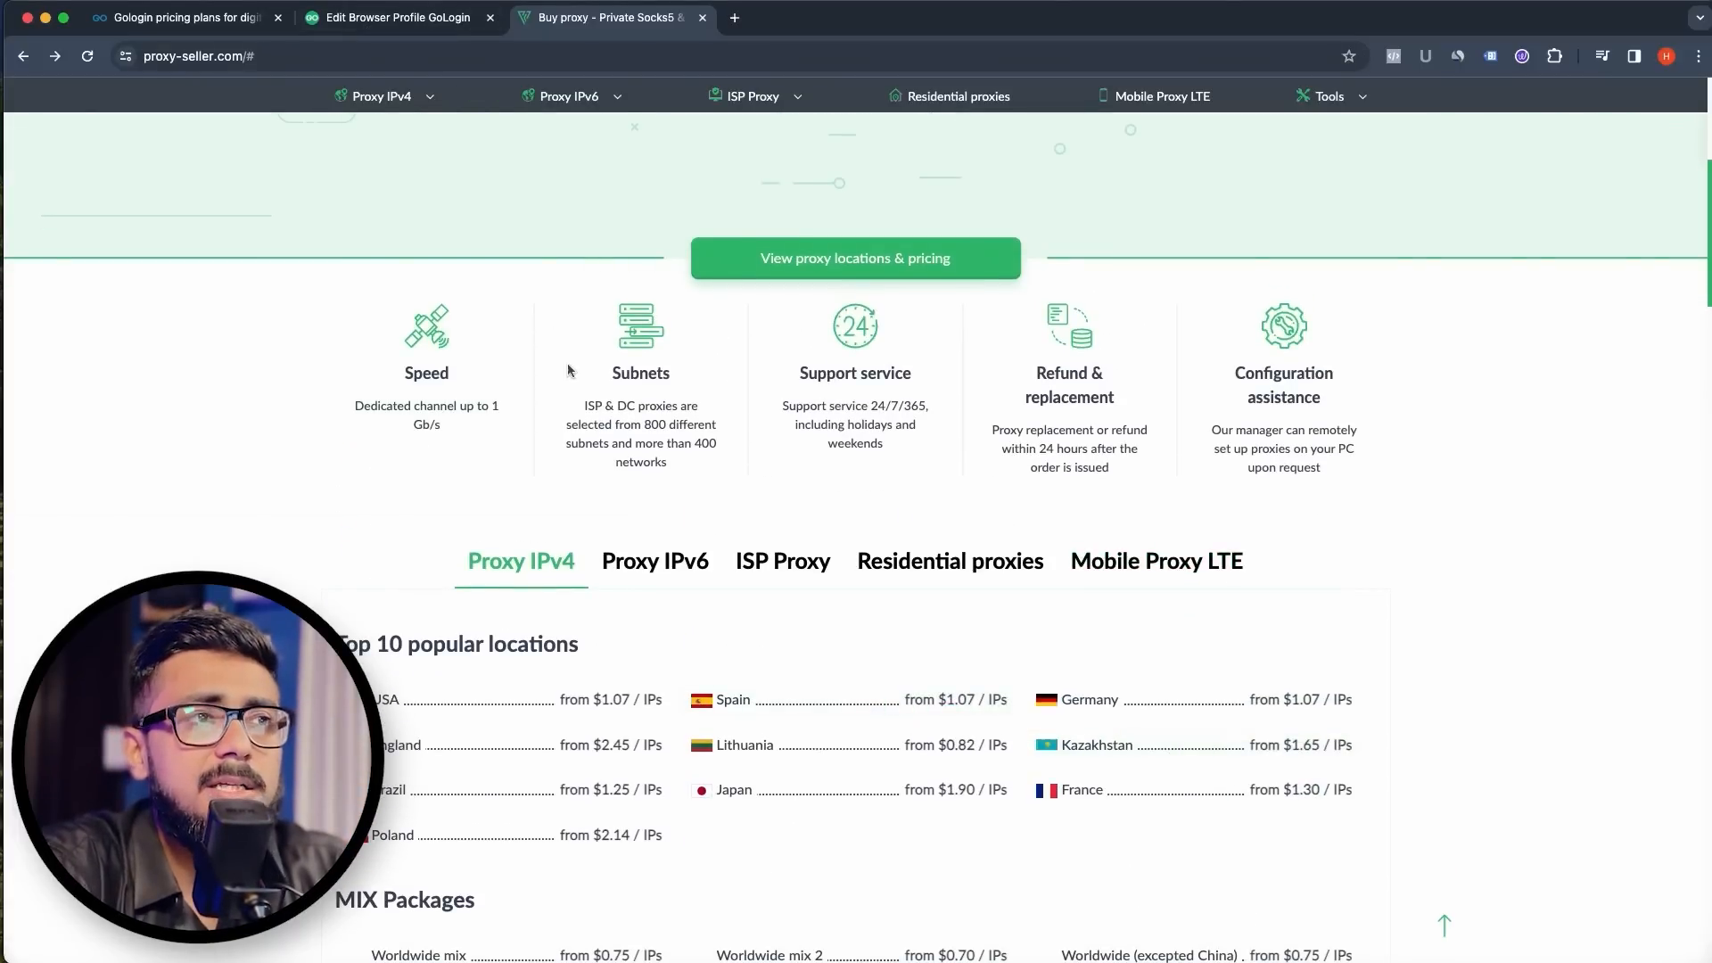
# Step: Return to the GoLogin profile editor, review the custom proxy's address, username and password fields, and save the profile without filling them in
pyautogui.click(372, 22)
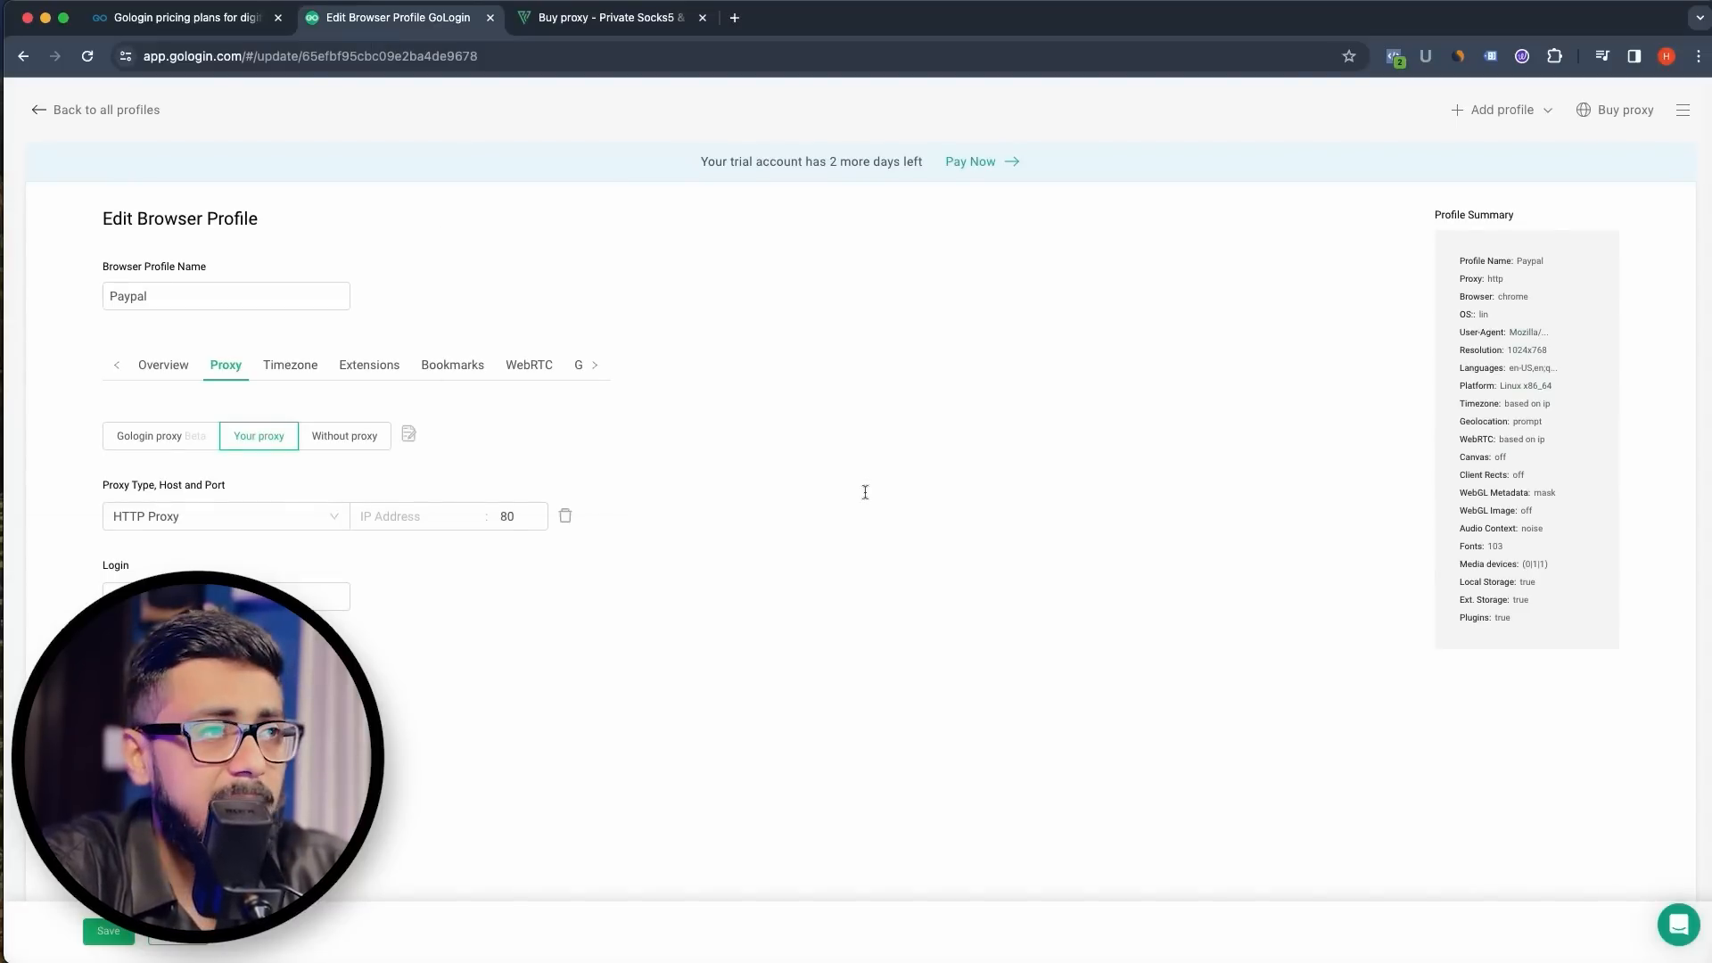
pyautogui.click(410, 511)
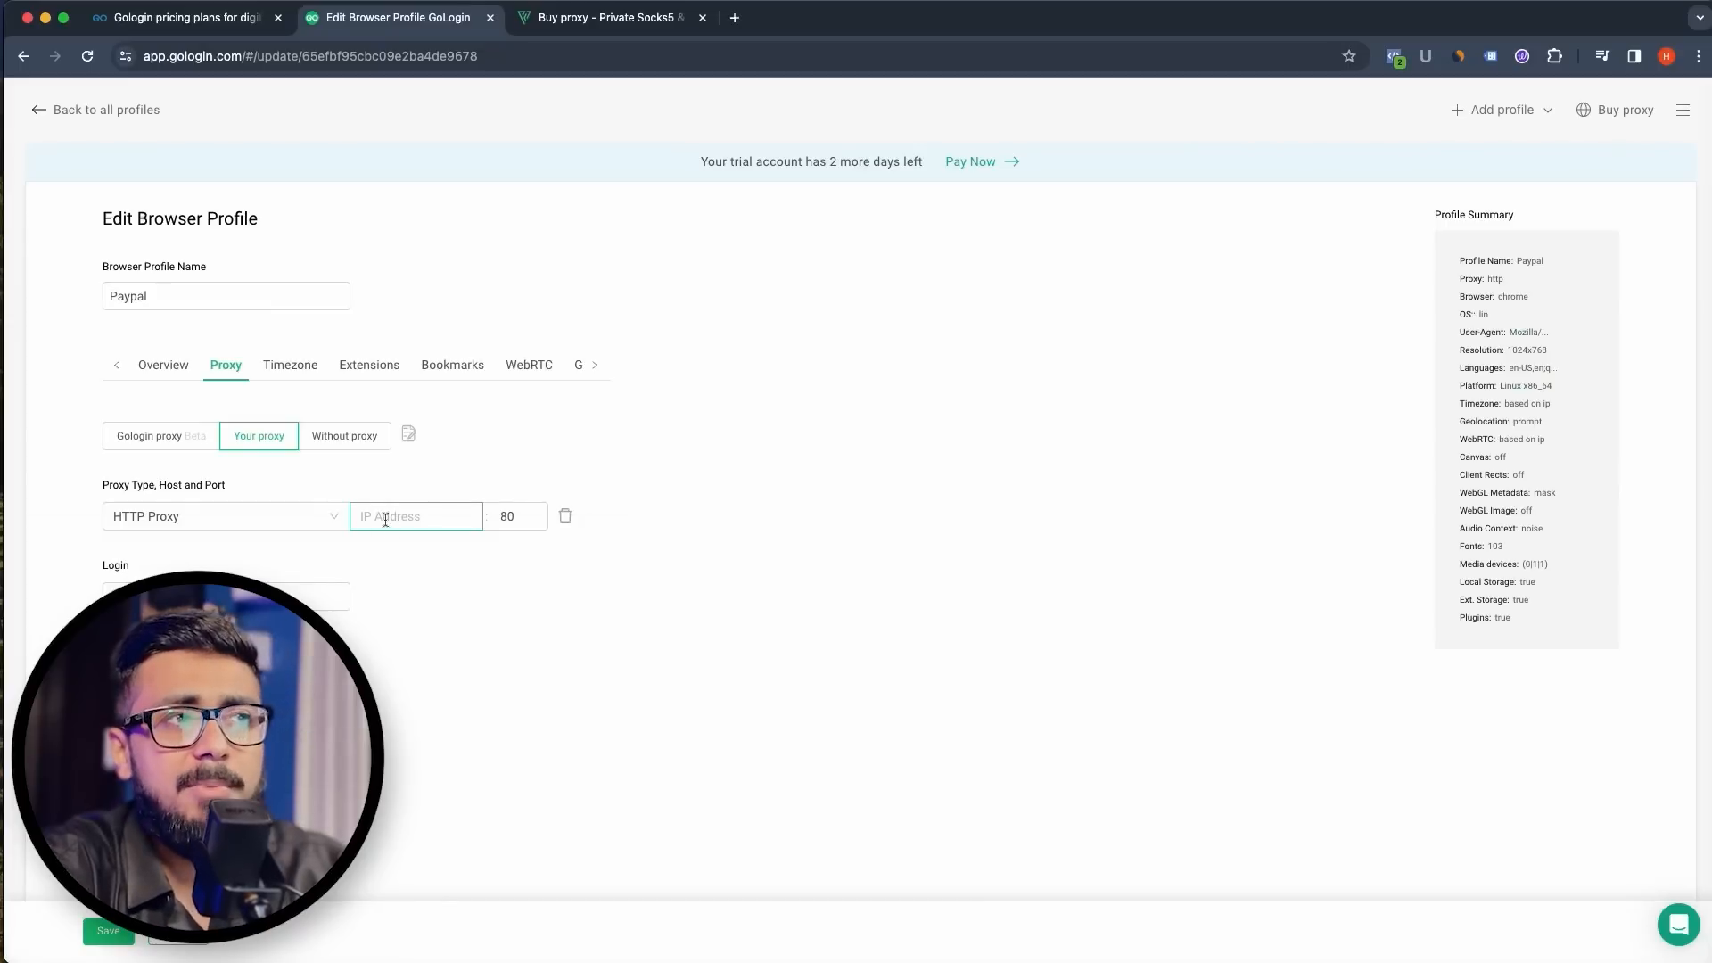
pyautogui.press('Tab')
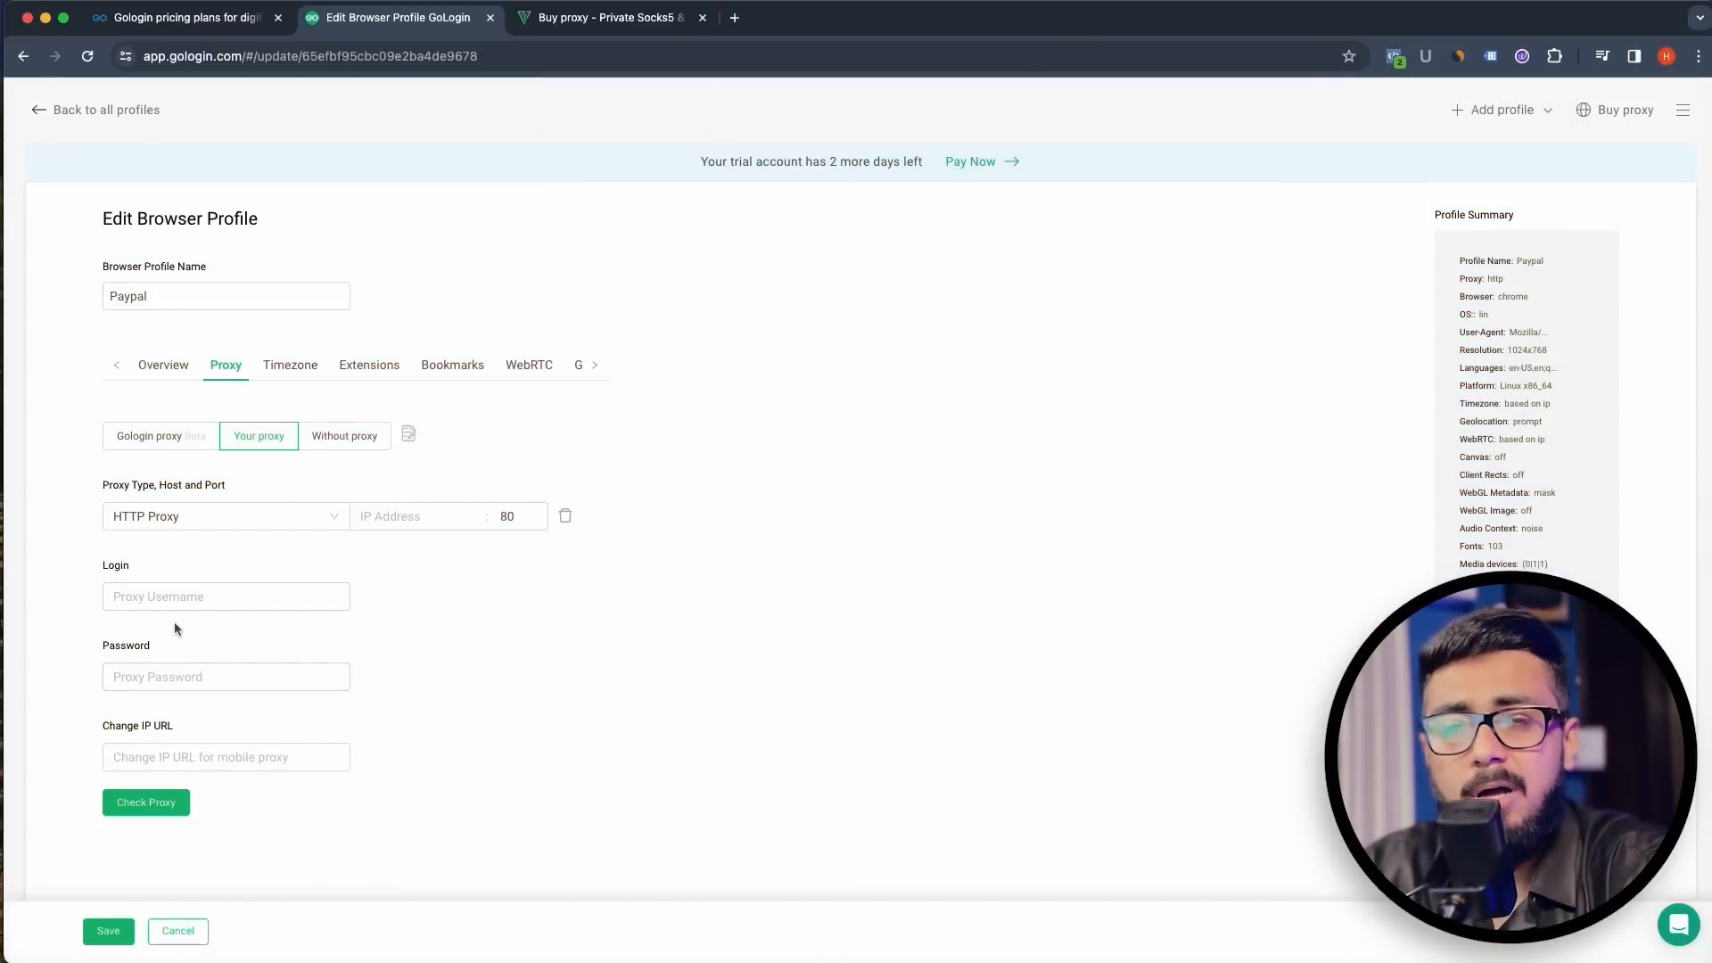
pyautogui.click(615, 20)
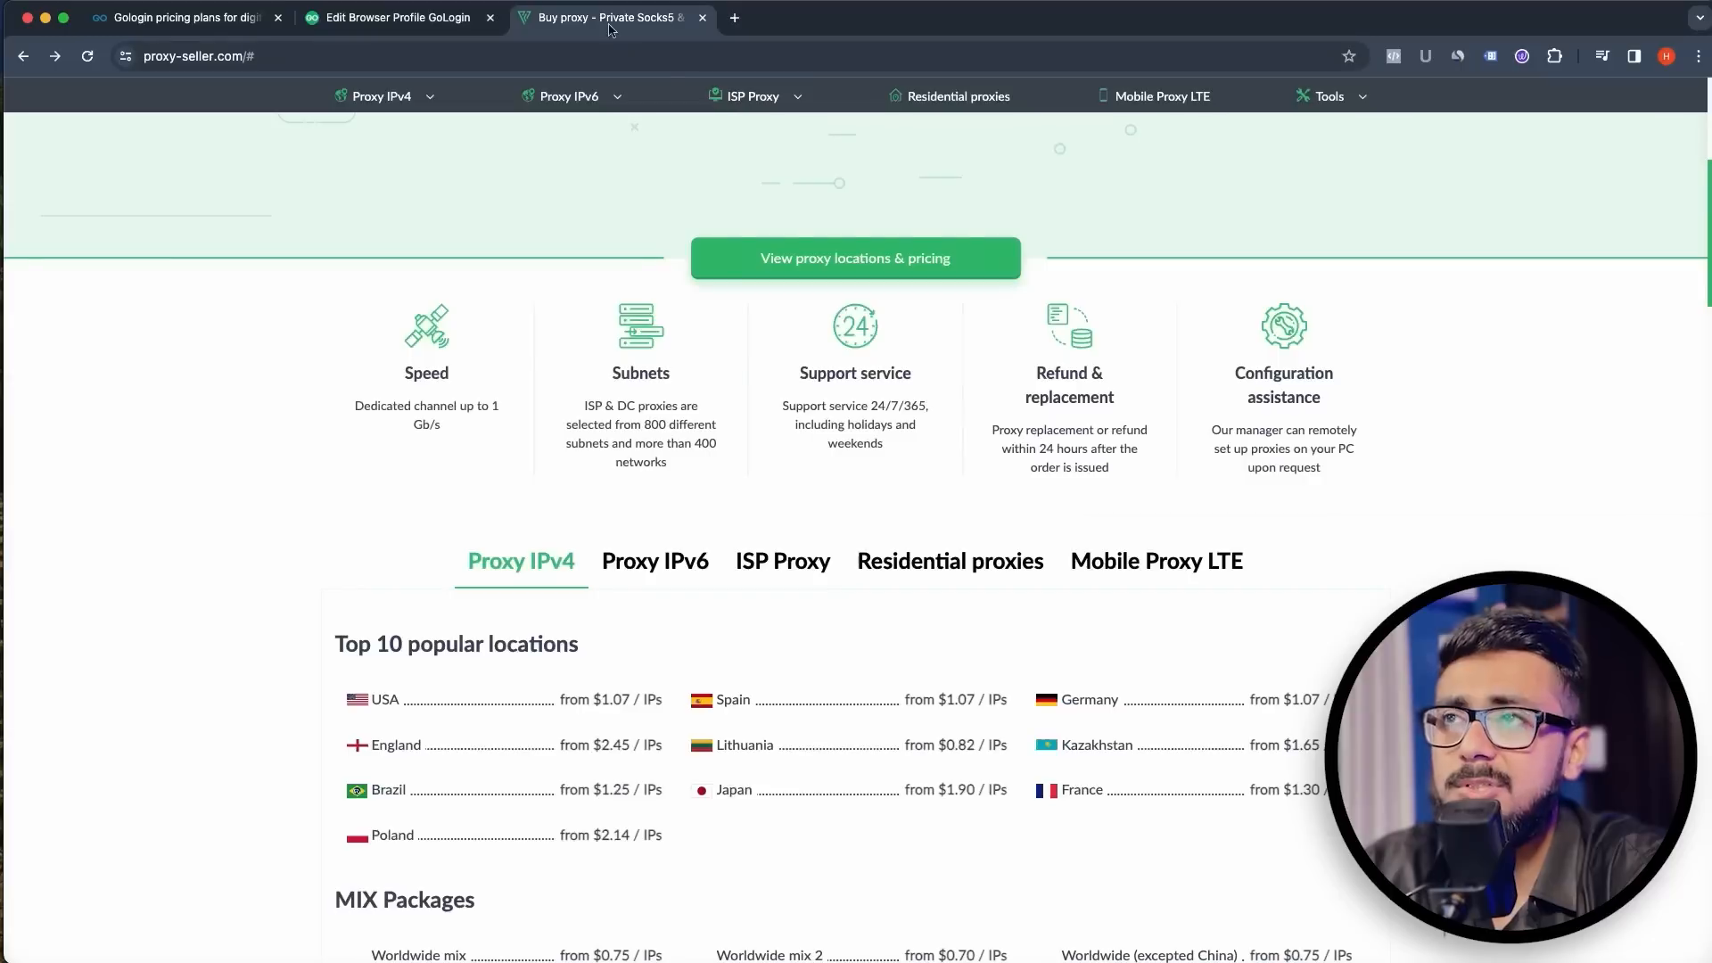
pyautogui.click(369, 26)
pyautogui.click(201, 599)
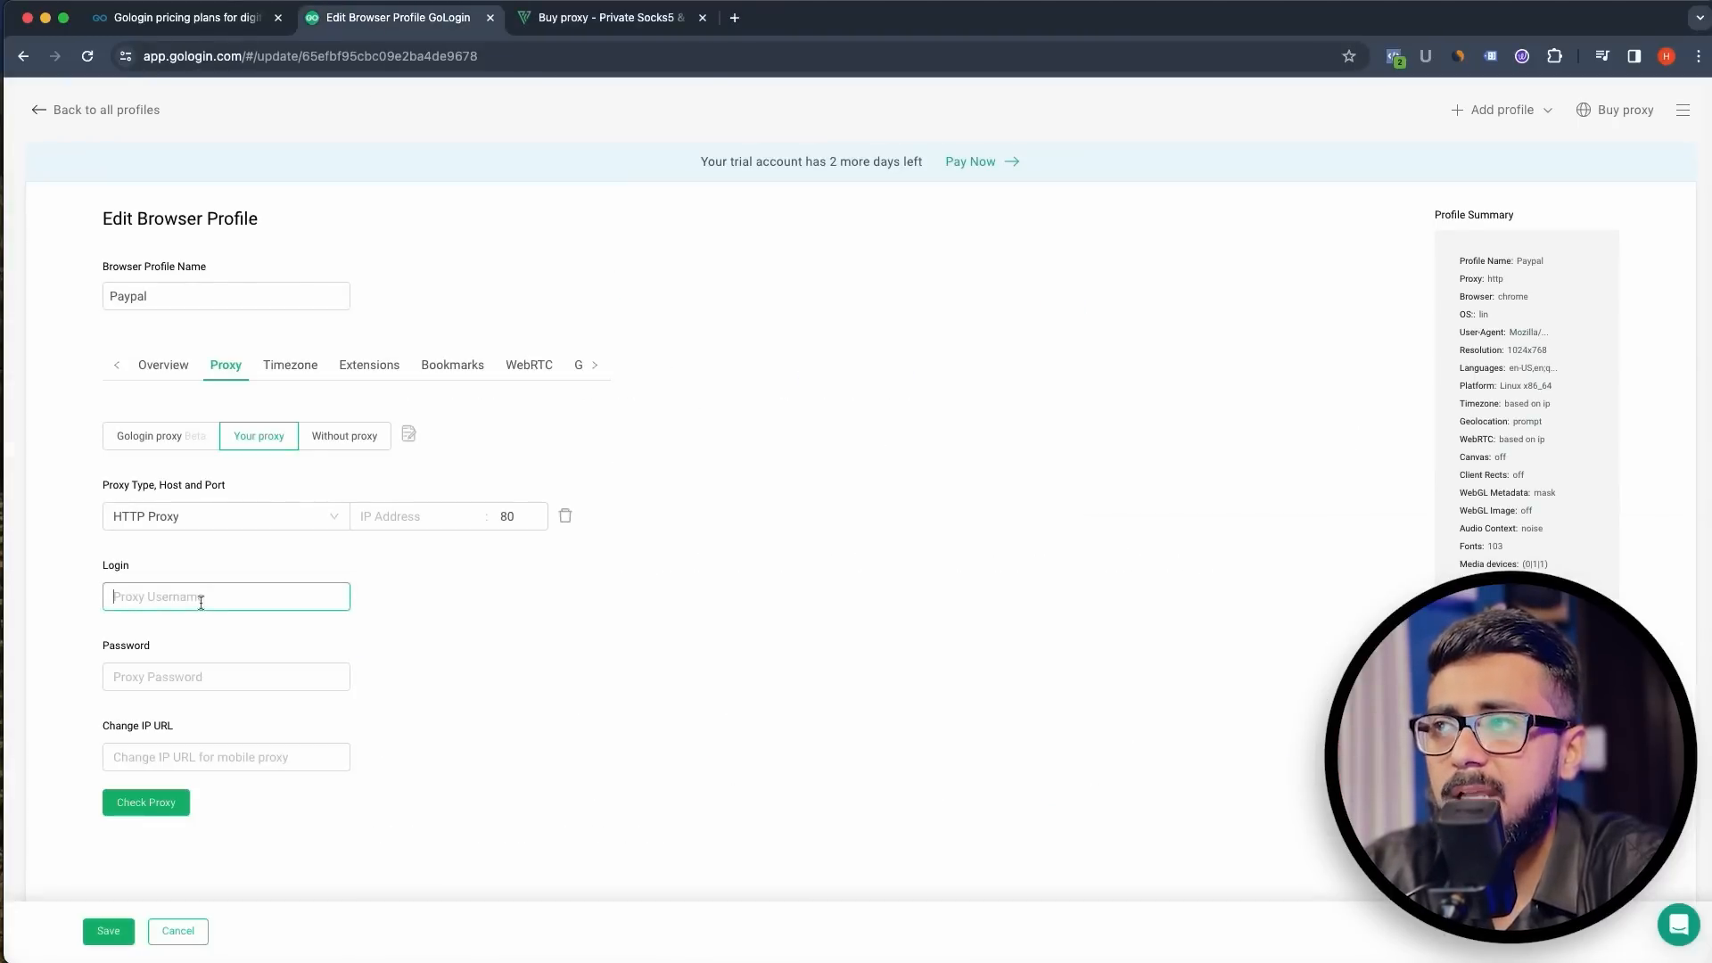
pyautogui.click(179, 687)
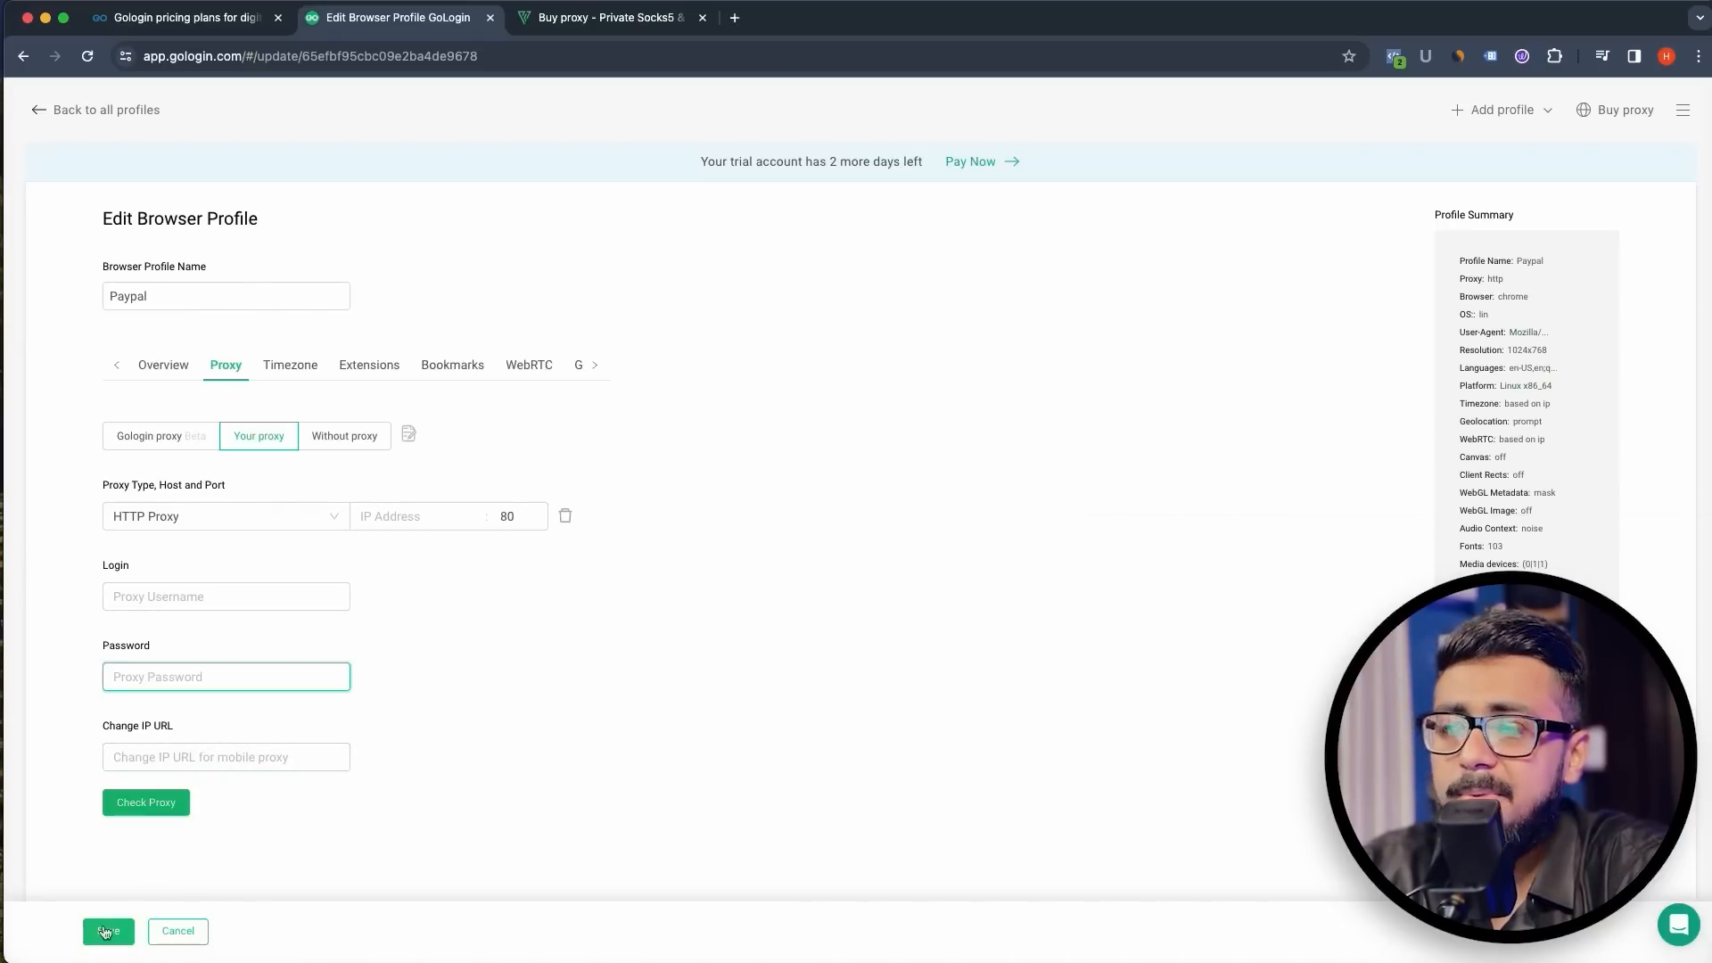
pyautogui.click(104, 931)
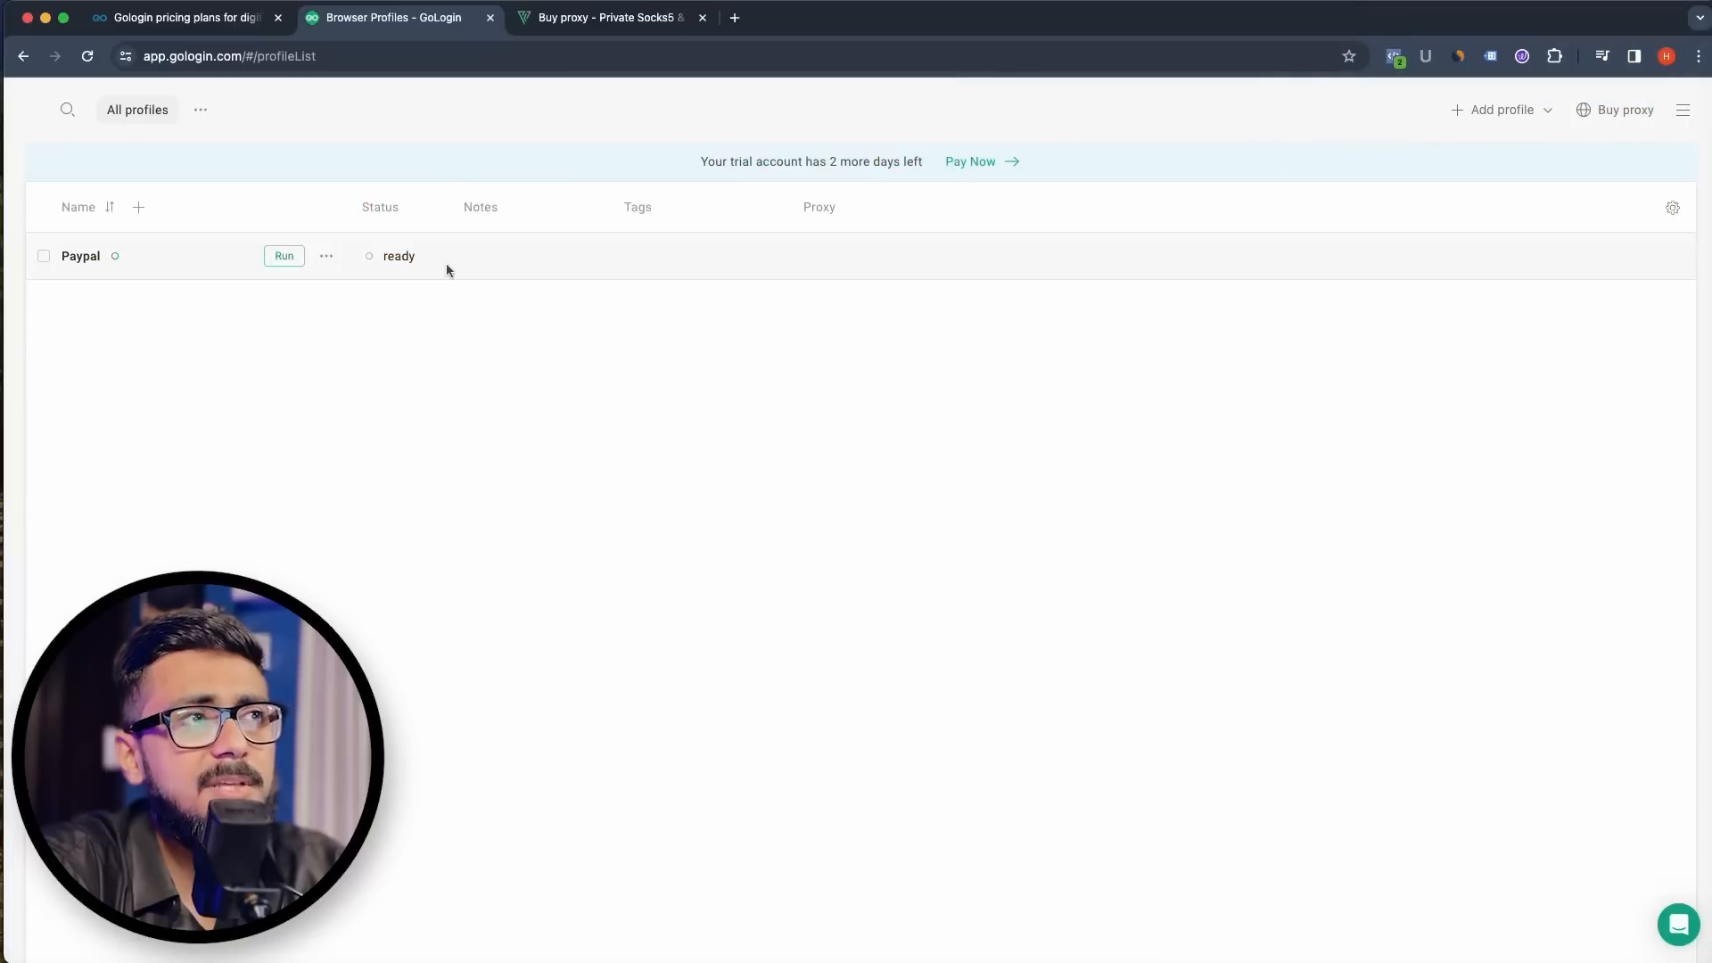
# Step: Add a new tag "stripe,paypla" to the Paypal profile and colour it blue
pyautogui.moveTo(858, 243)
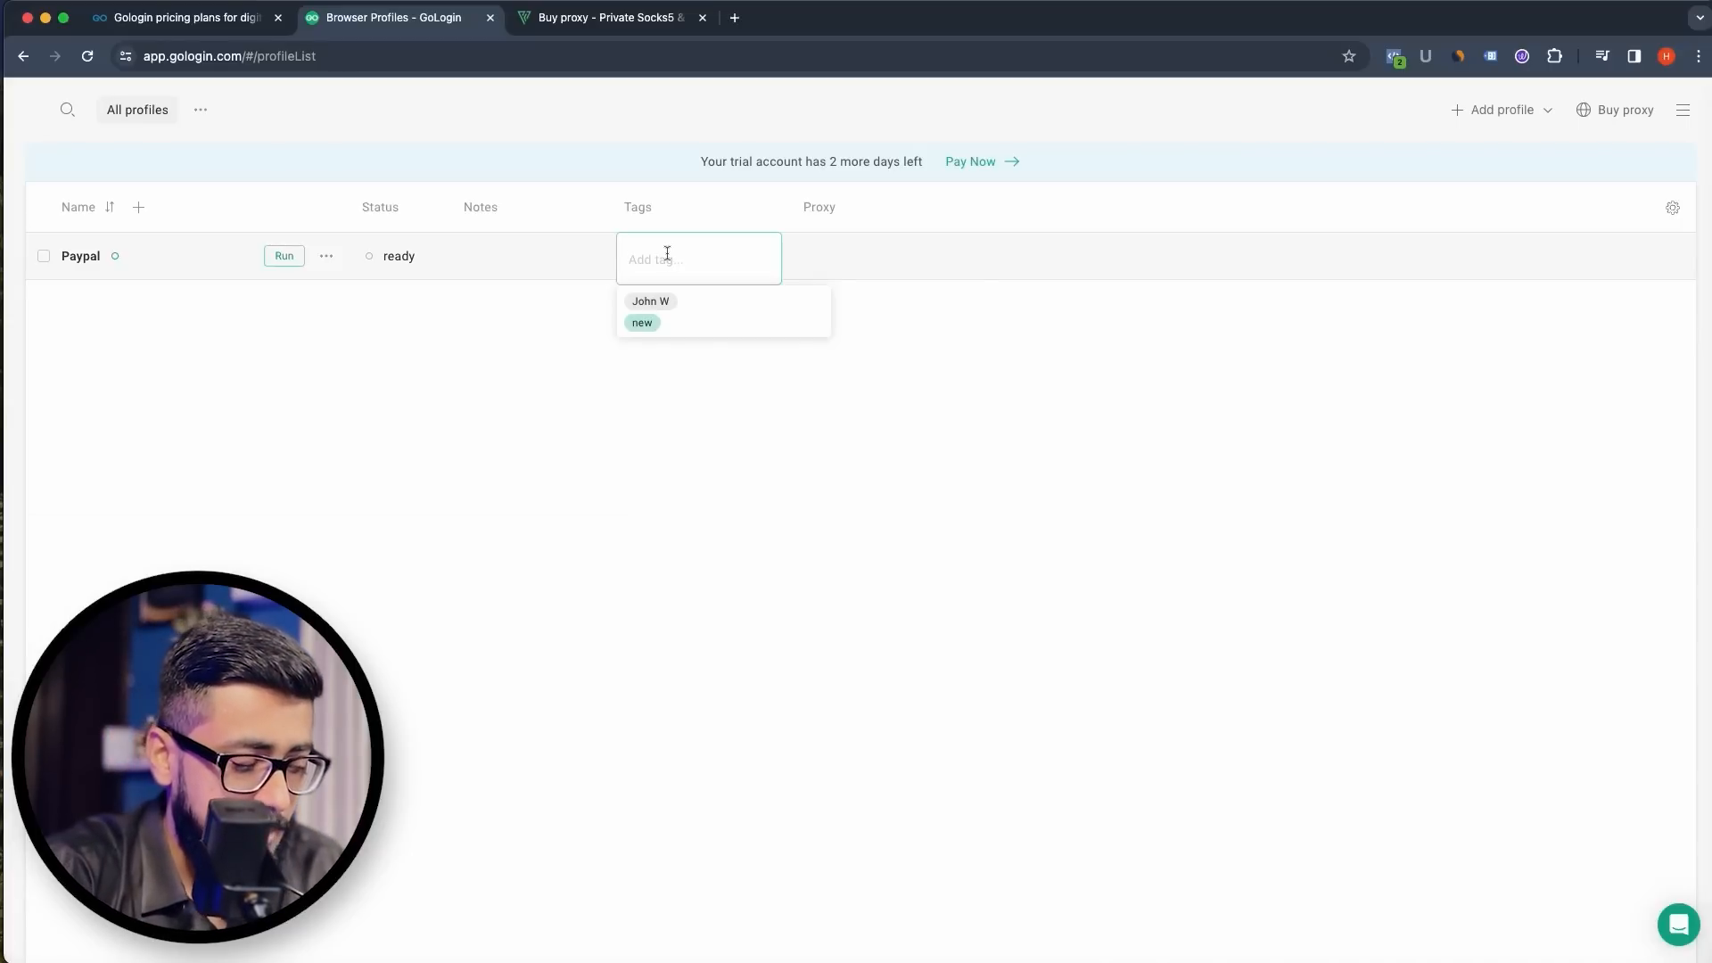
pyautogui.write('str')
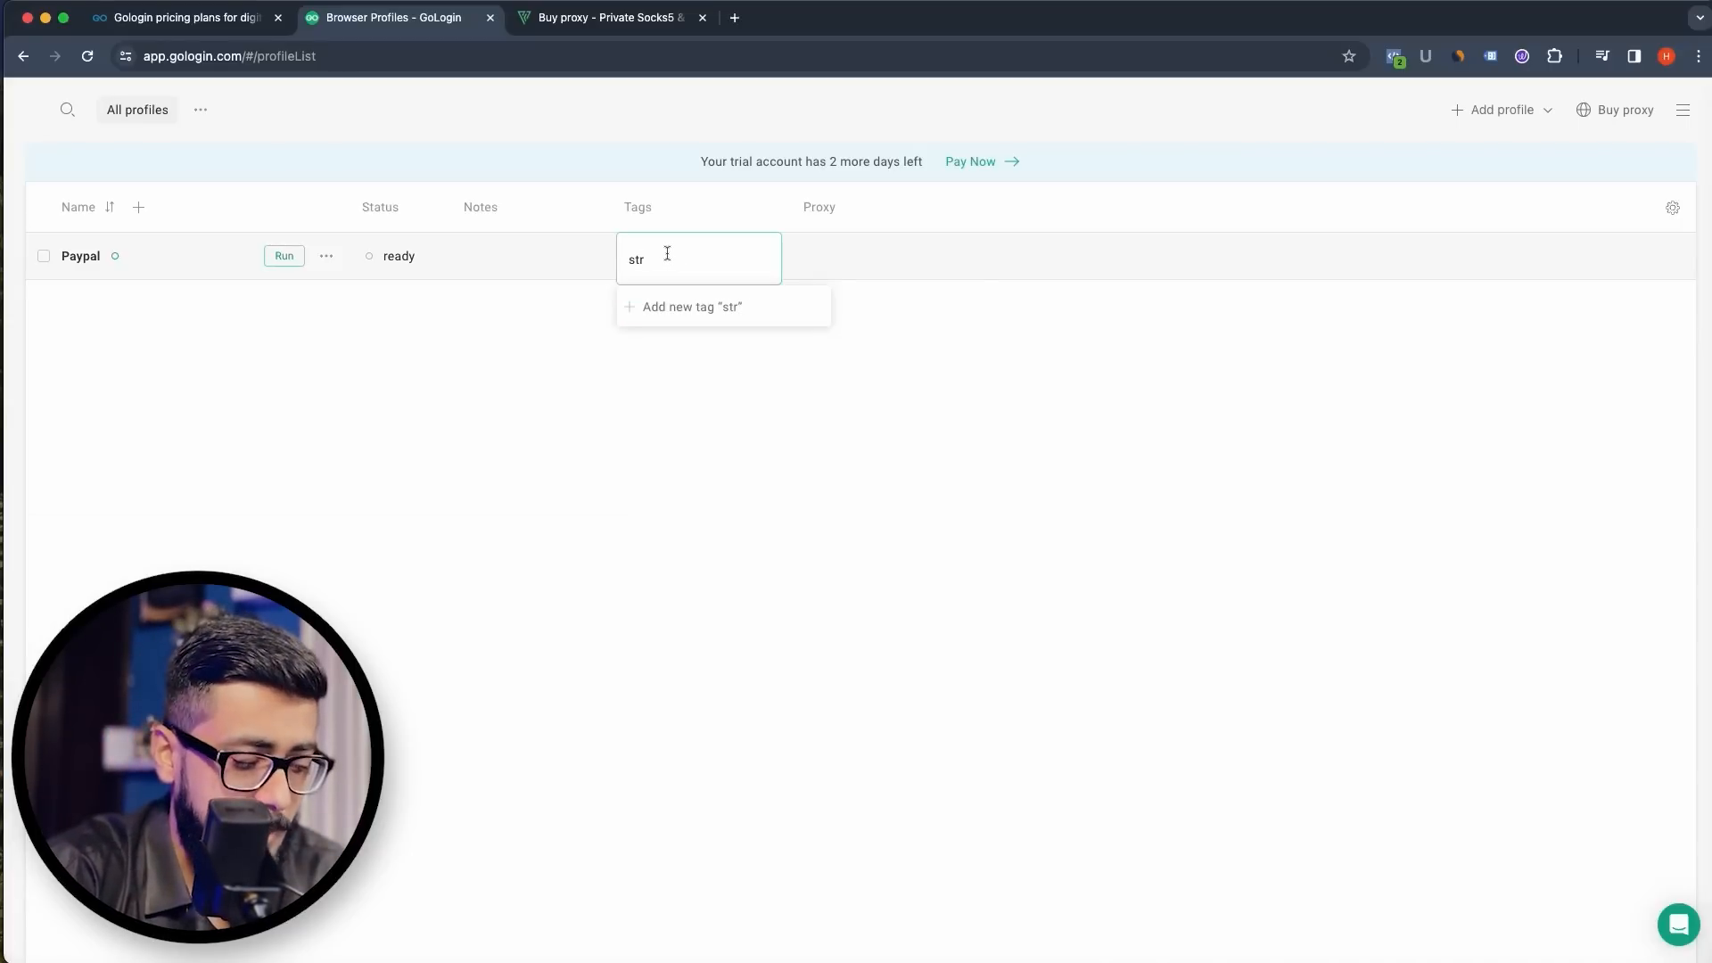
pyautogui.write('ipe')
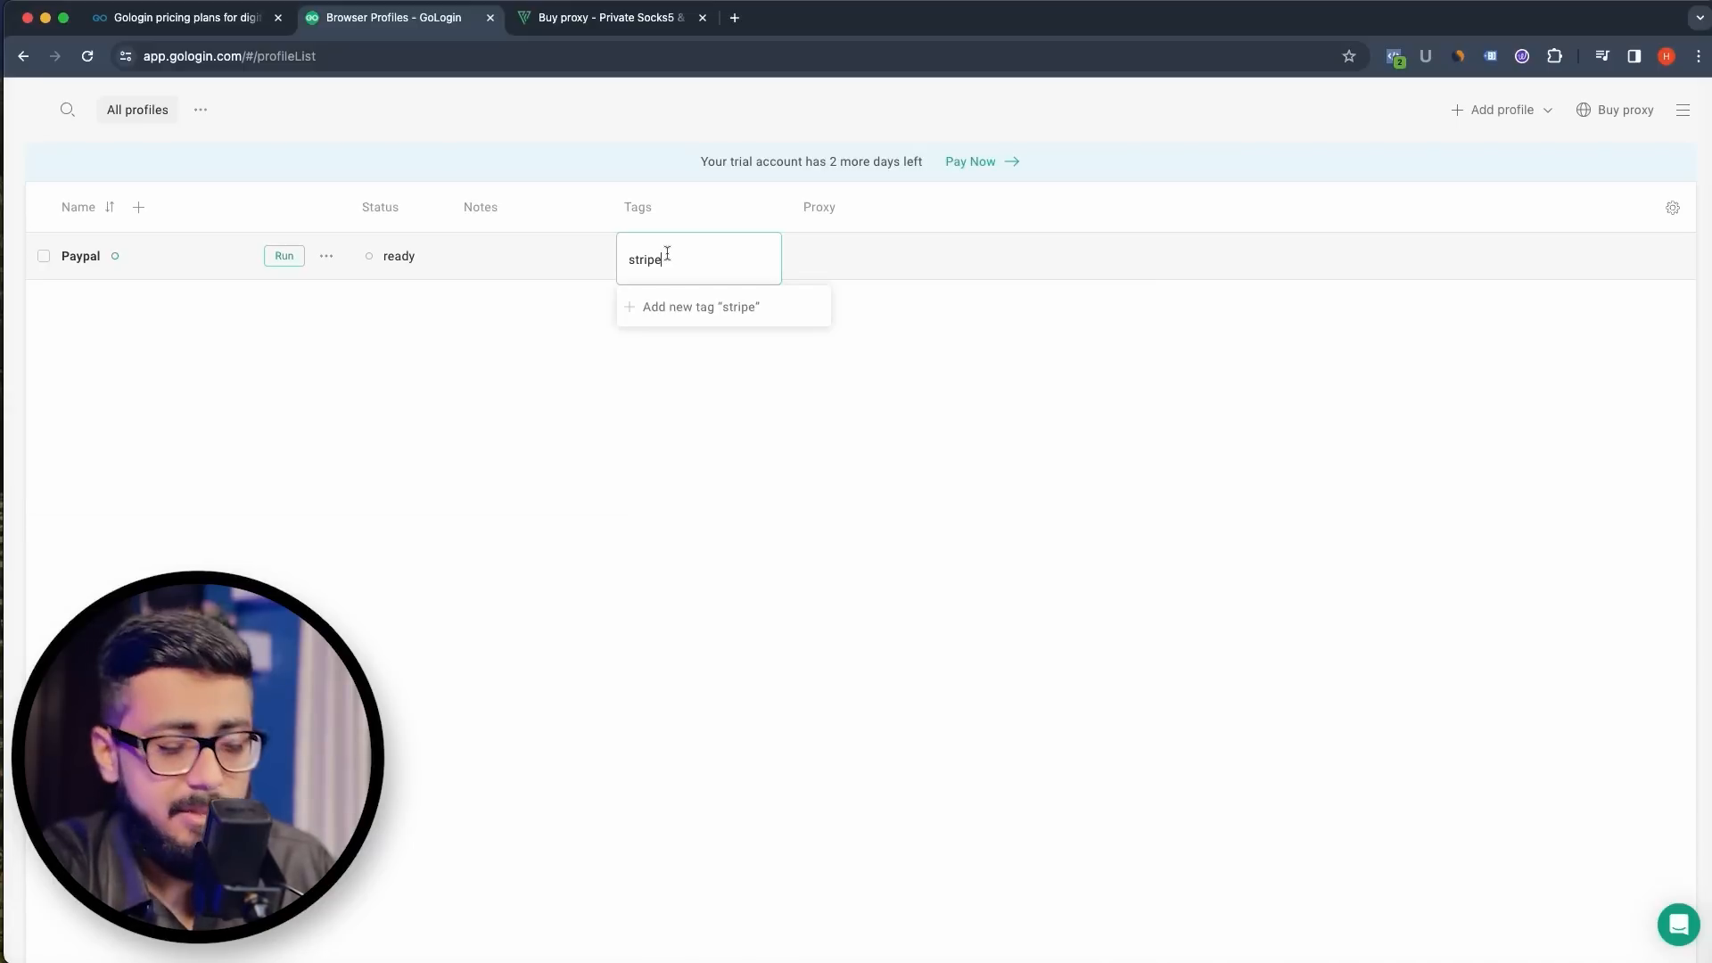
pyautogui.write(',paypla')
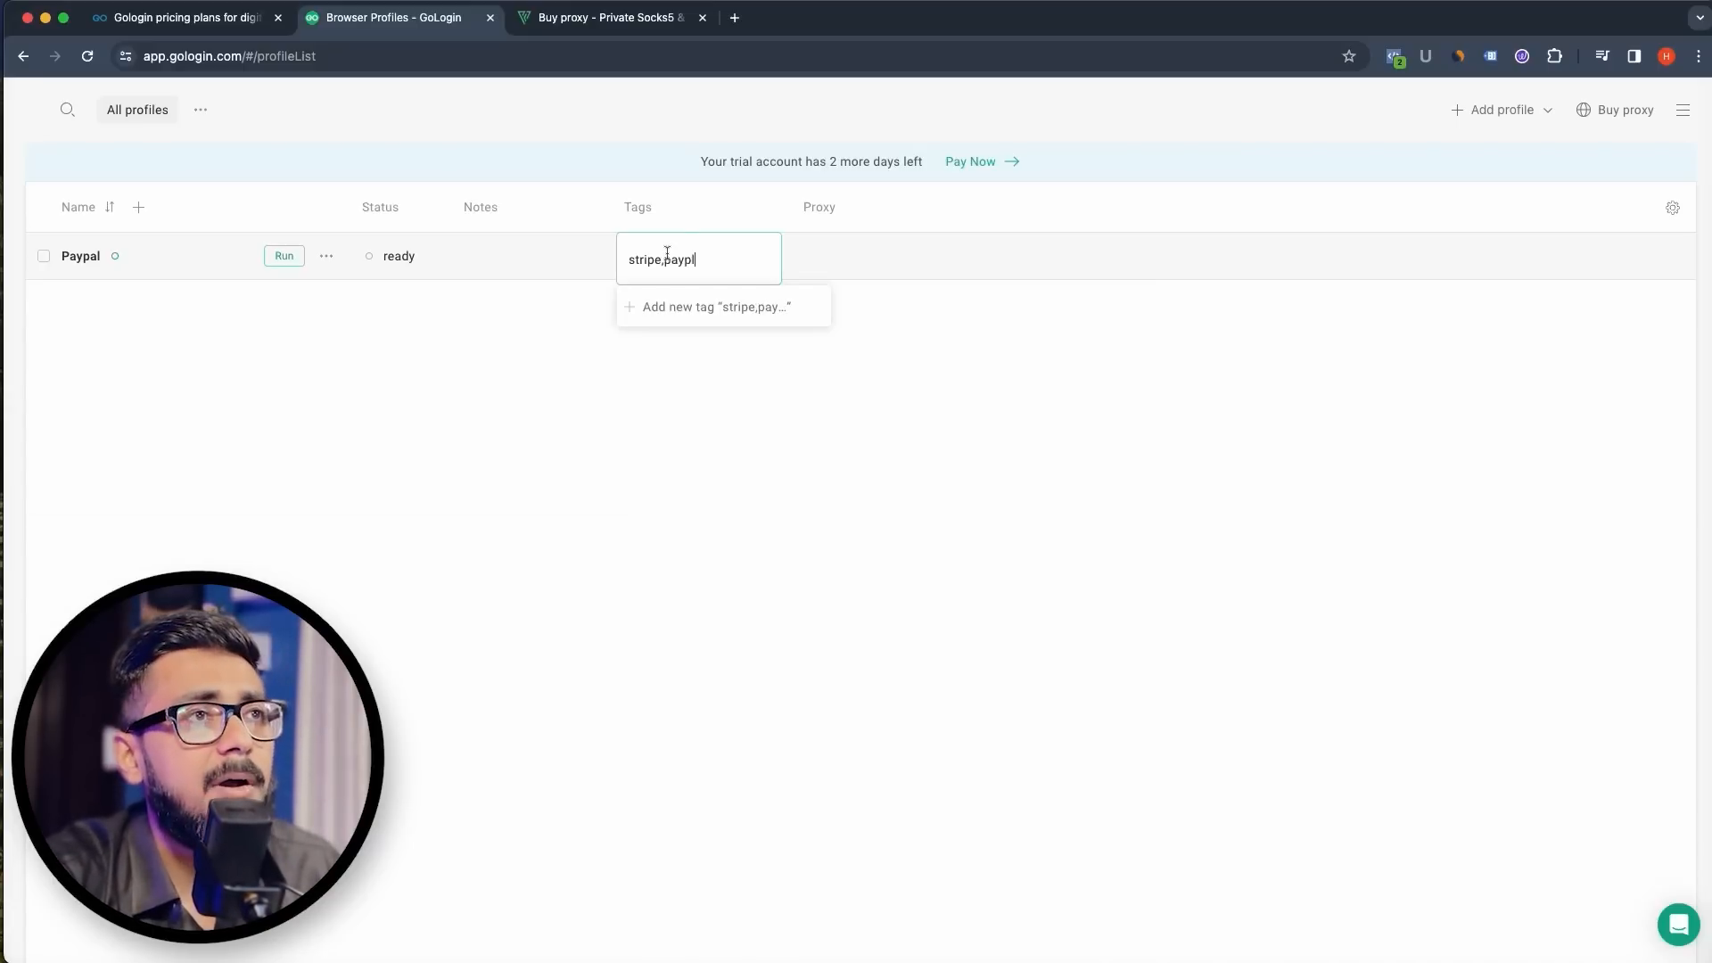
pyautogui.press('Return')
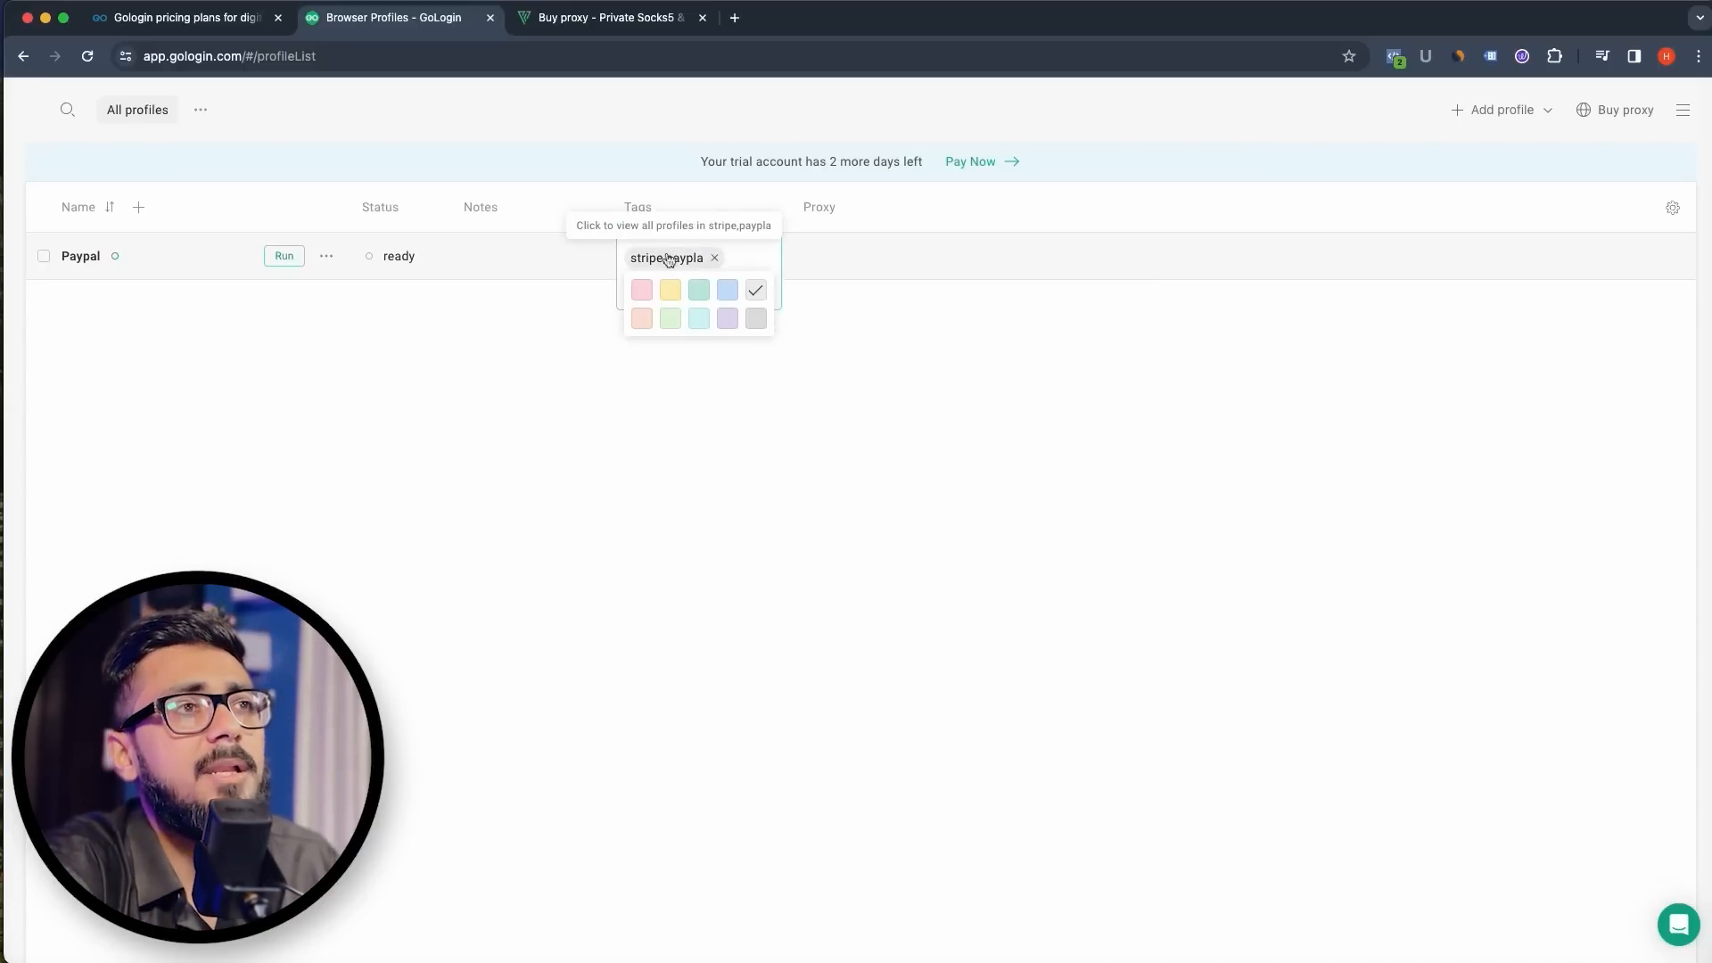
pyautogui.click(728, 289)
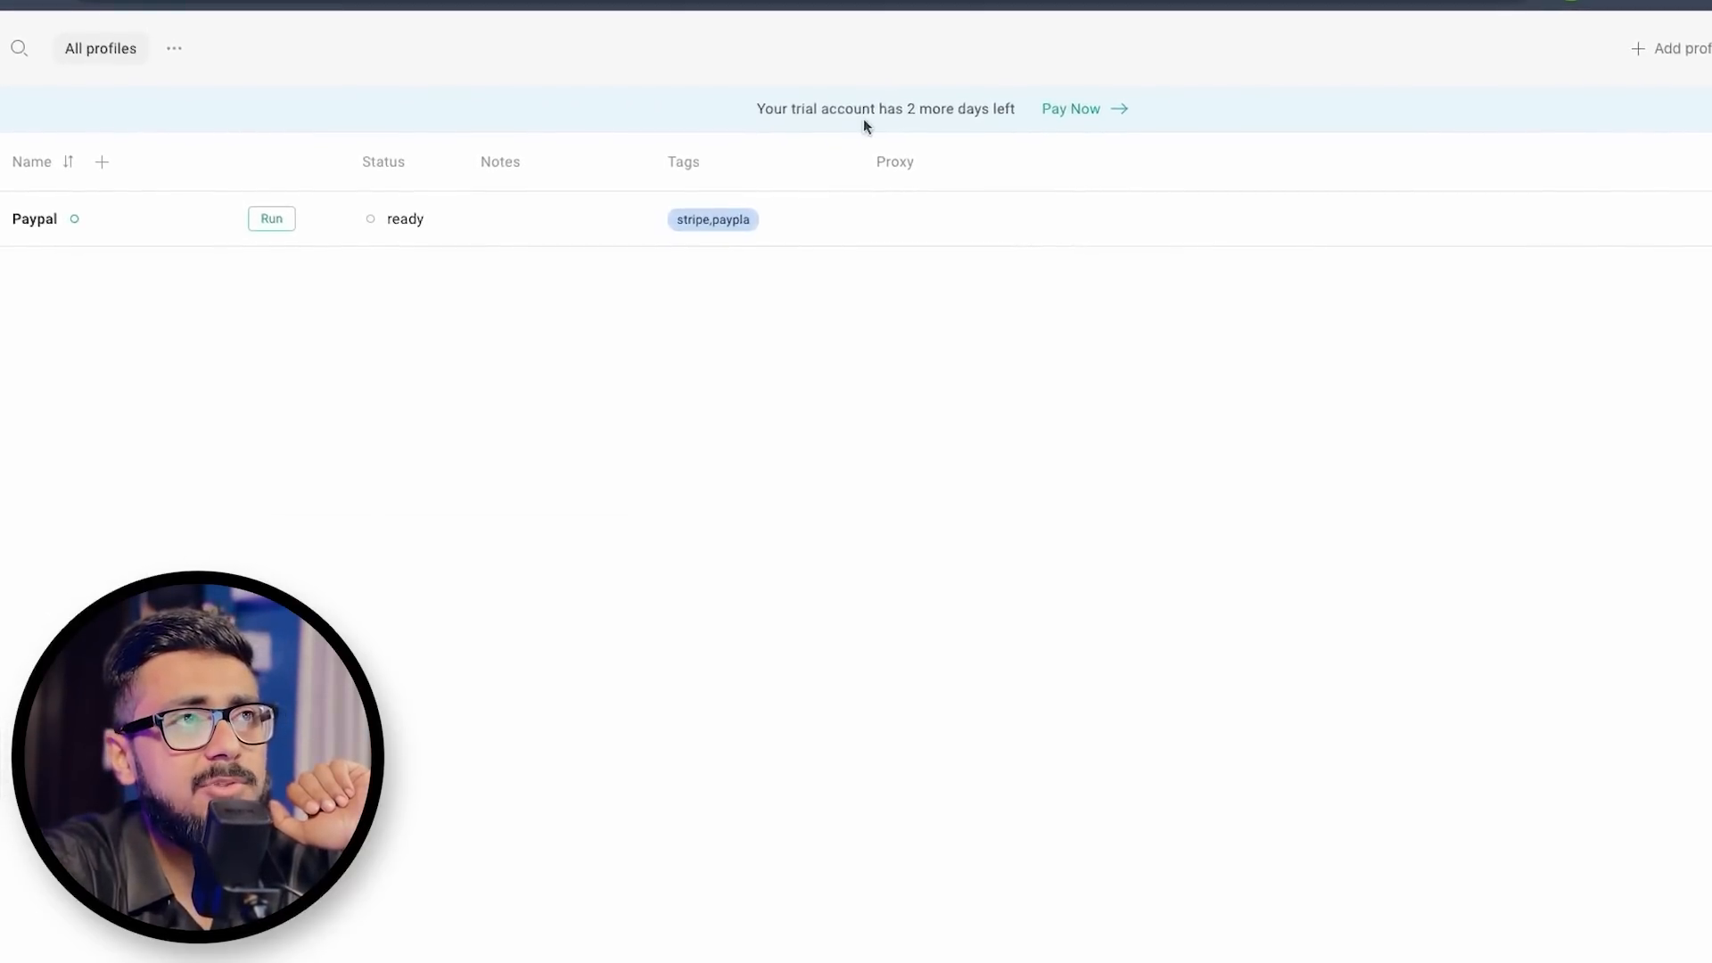
pyautogui.moveTo(759, 108); pyautogui.dragTo(918, 105)
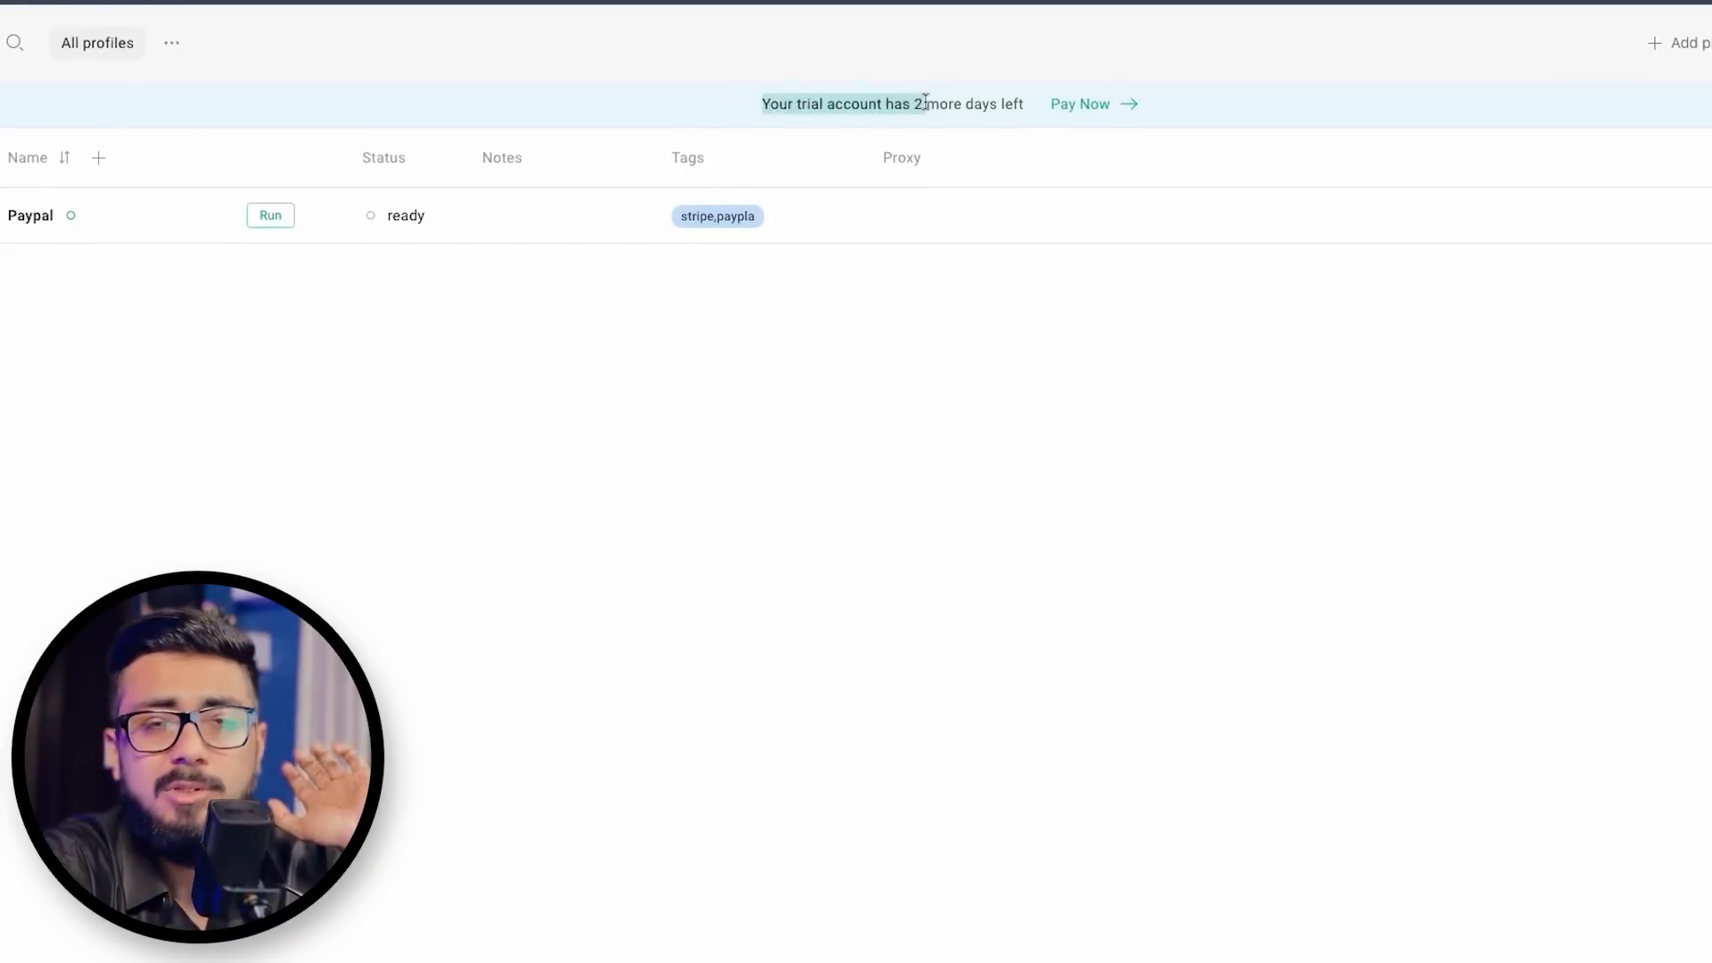